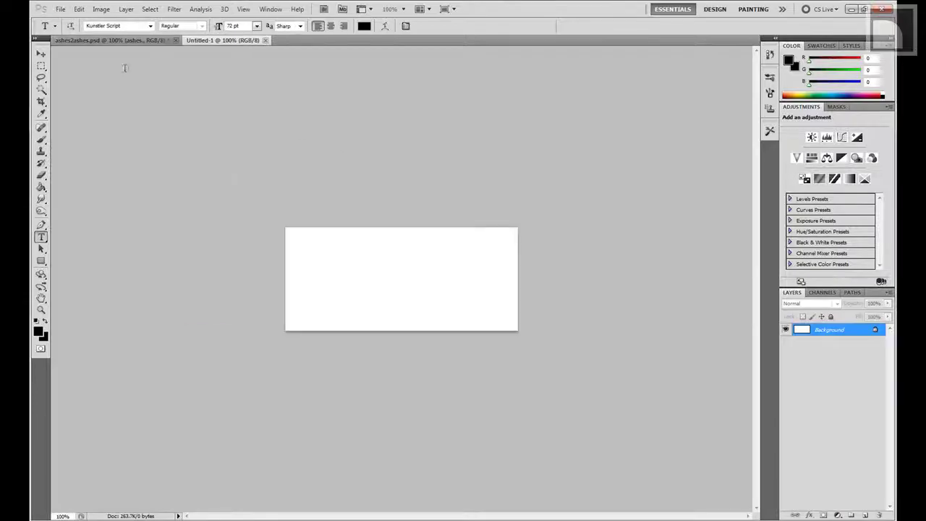
Open carminebanner.jpg from the Desktop
{"action": "left_click", "coordinate": [61, 8]}
{"action": "left_click", "coordinate": [73, 32]}
{"action": "left_click", "coordinate": [337, 149]}
{"action": "left_click", "coordinate": [437, 104]}
{"action": "left_click", "coordinate": [584, 269]}
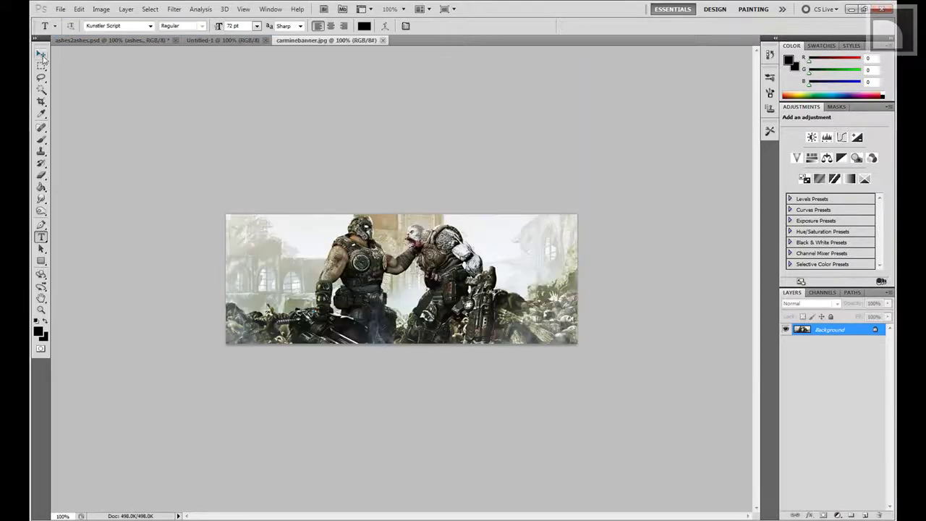
Shrink the banner with Image Size and unlock the Background as a normal layer
{"action": "left_click", "coordinate": [101, 8]}
{"action": "left_click", "coordinate": [117, 92]}
{"action": "left_click", "coordinate": [543, 151]}
{"action": "left_click", "coordinate": [102, 9]}
{"action": "left_click", "coordinate": [119, 84]}
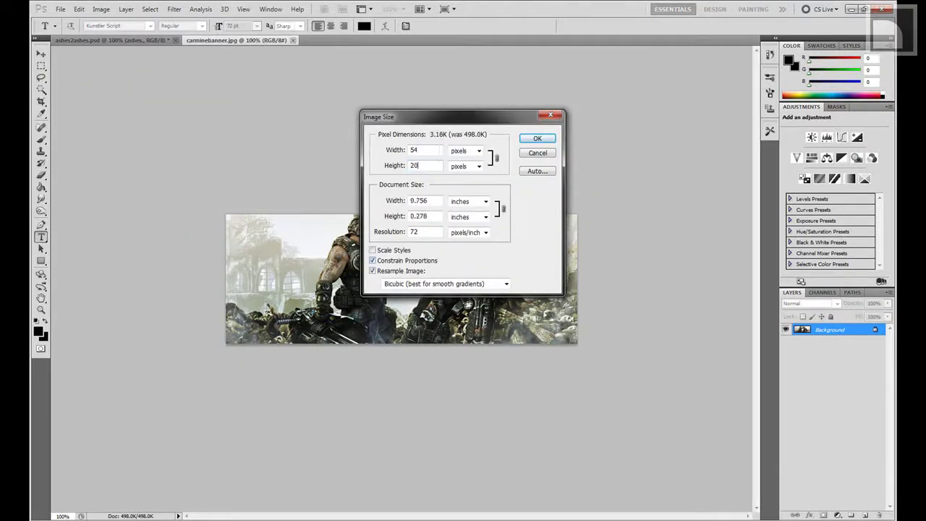
{"action": "left_click", "coordinate": [536, 140]}
{"action": "double_click", "coordinate": [825, 330]}
Confirm Layer 0 and add a Levels adjustment with black input 54 and brighter highlights
{"action": "key", "text": "Return"}
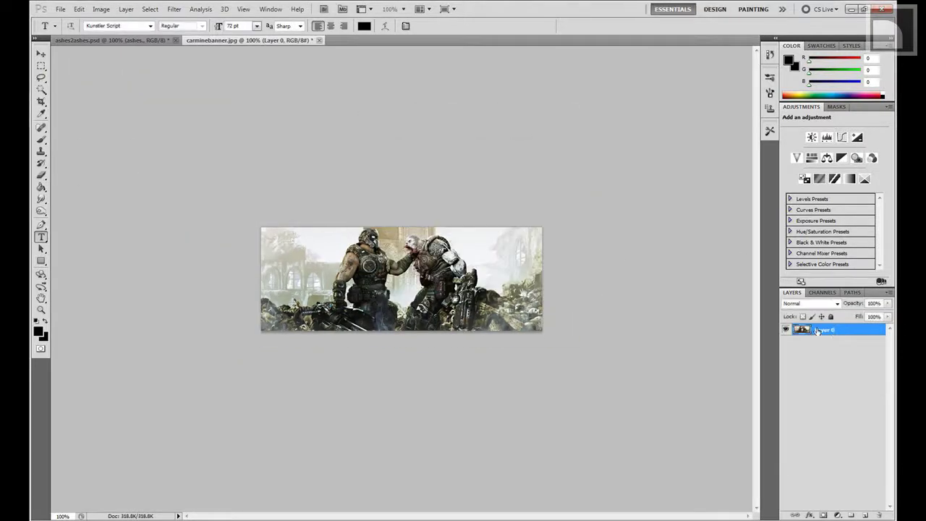
{"action": "left_click", "coordinate": [838, 516]}
{"action": "key", "text": "Return"}
{"action": "left_click_drag", "start_coordinate": [799, 192], "coordinate": [817, 193]}
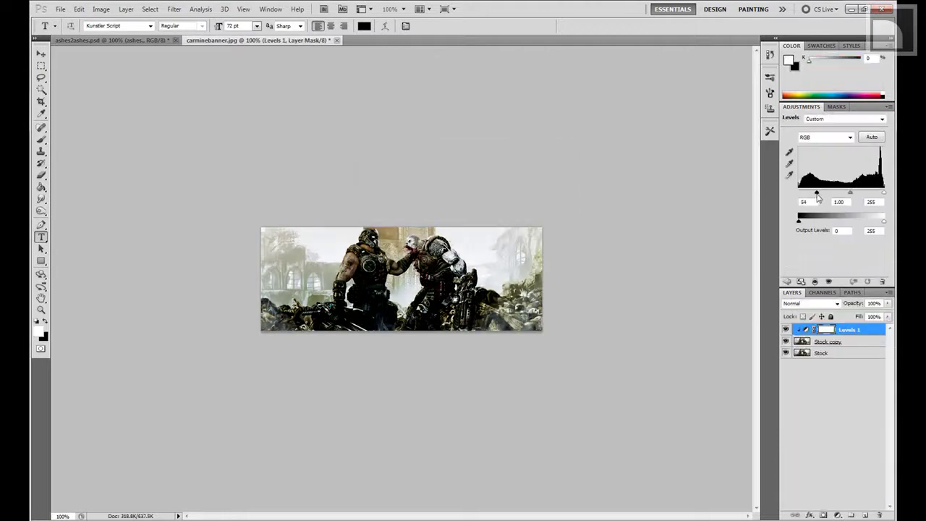
{"action": "left_click_drag", "start_coordinate": [883, 192], "coordinate": [869, 193]}
Add an Exposure adjustment layer and a warming Photo Filter adjustment layer
{"action": "left_click", "coordinate": [838, 516]}
{"action": "left_click", "coordinate": [857, 347]}
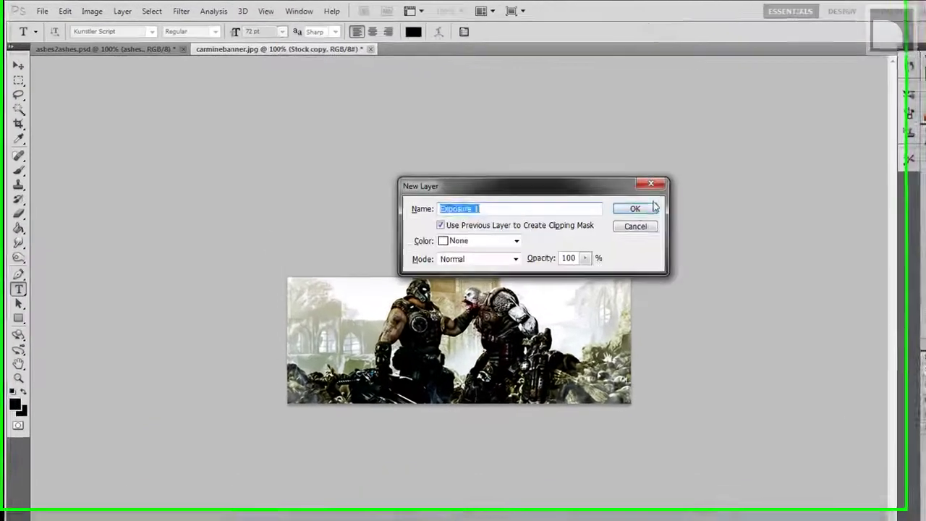
{"action": "key", "text": "Return"}
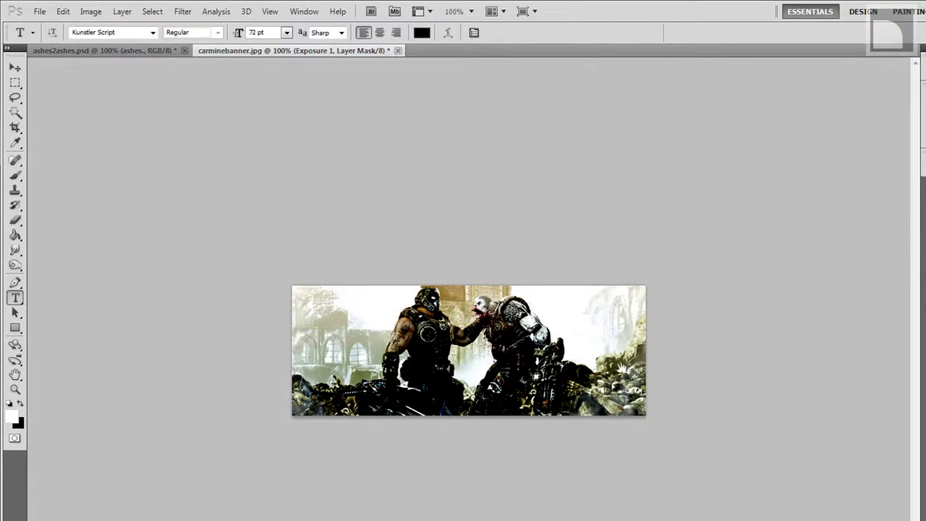
{"action": "key", "text": "Return"}
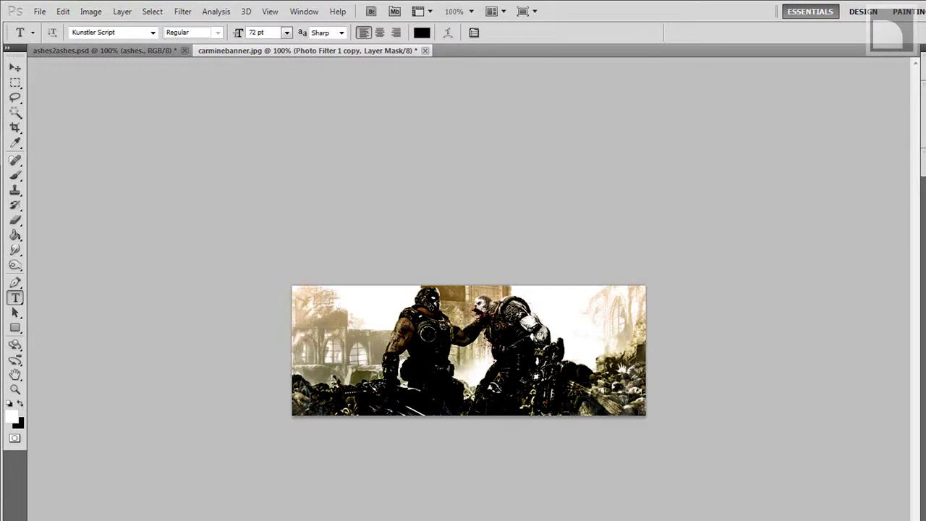
{"action": "left_click", "coordinate": [15, 176]}
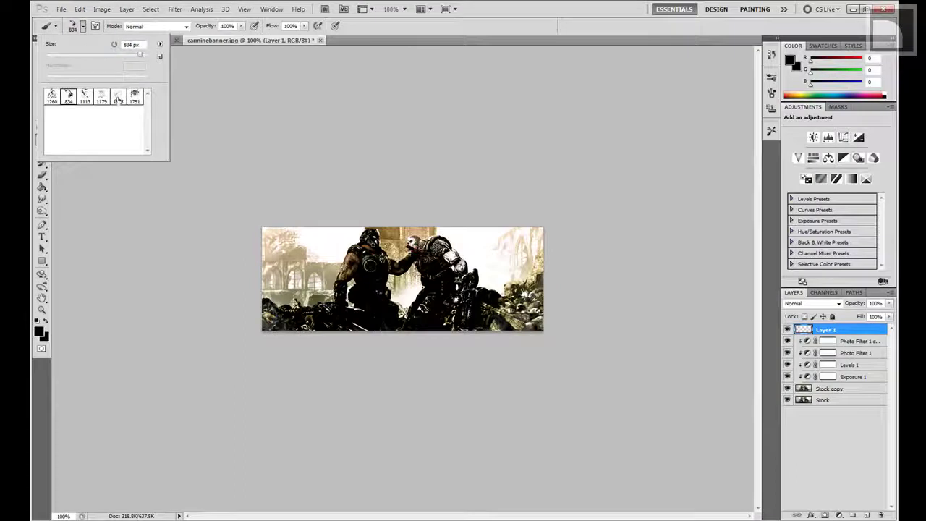
Choose the 1173 brush preset and sample an olive foreground colour from the photo
{"action": "left_click", "coordinate": [118, 97]}
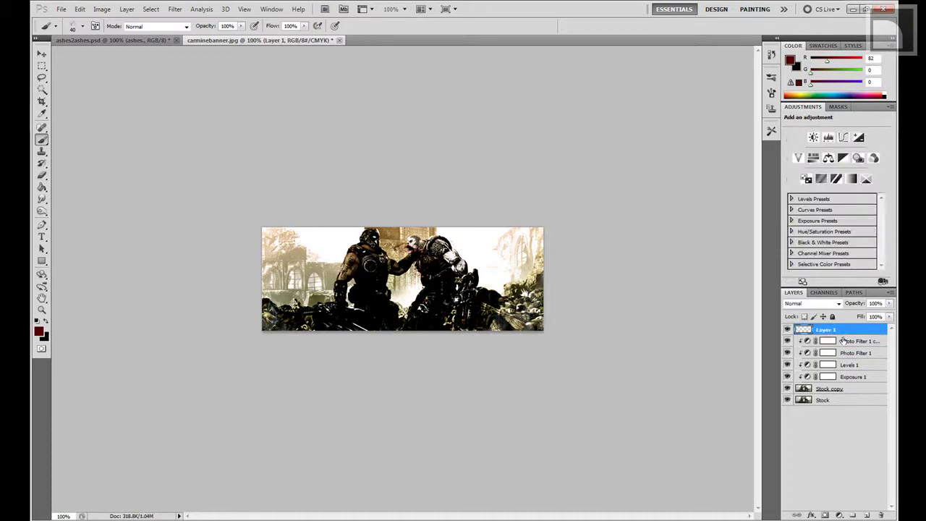
{"action": "key", "text": "ctrl+t"}
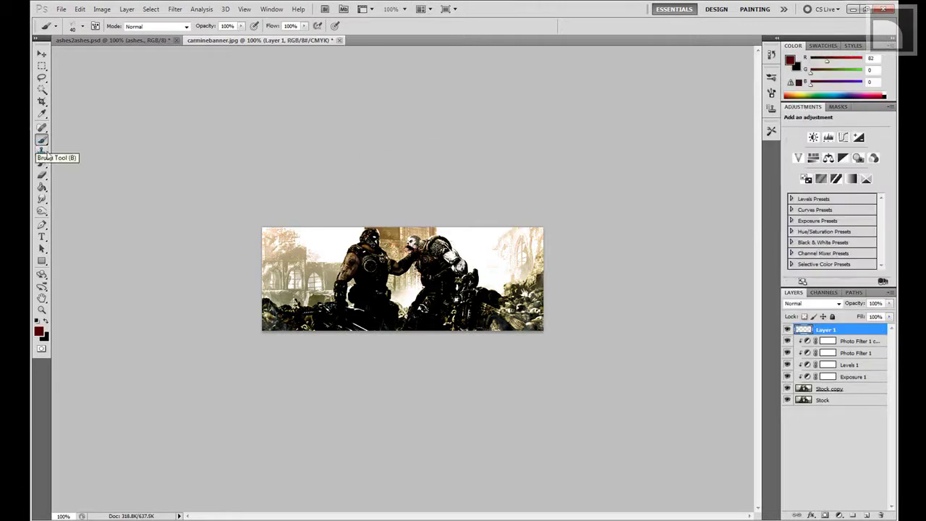
{"action": "left_click", "coordinate": [39, 332]}
{"action": "left_click", "coordinate": [518, 281]}
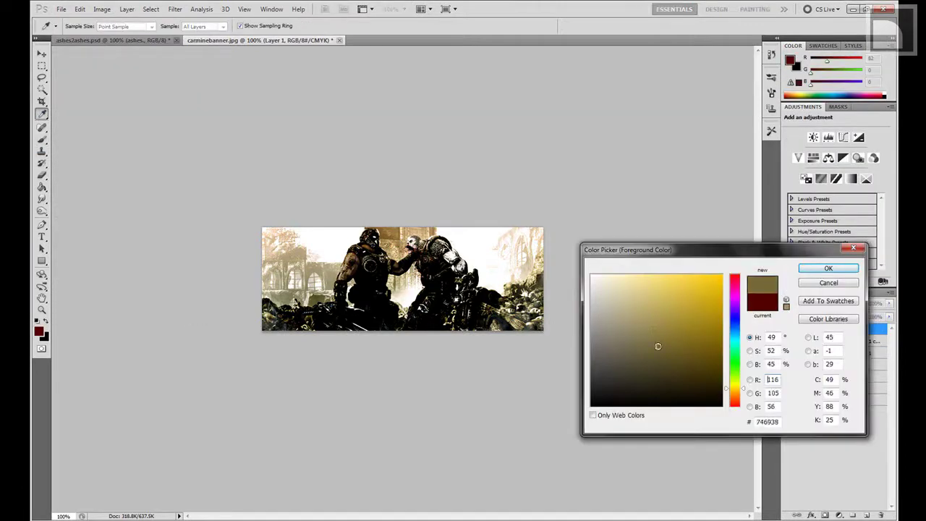
{"action": "key", "text": "Return"}
Fill the new layer with rendered Clouds, then add Difference Clouds
{"action": "left_click", "coordinate": [175, 9]}
{"action": "left_click", "coordinate": [312, 119]}
{"action": "left_click", "coordinate": [175, 9]}
{"action": "left_click", "coordinate": [319, 132]}
{"action": "left_click", "coordinate": [170, 11]}
{"action": "mouse_move", "coordinate": [184, 152]}
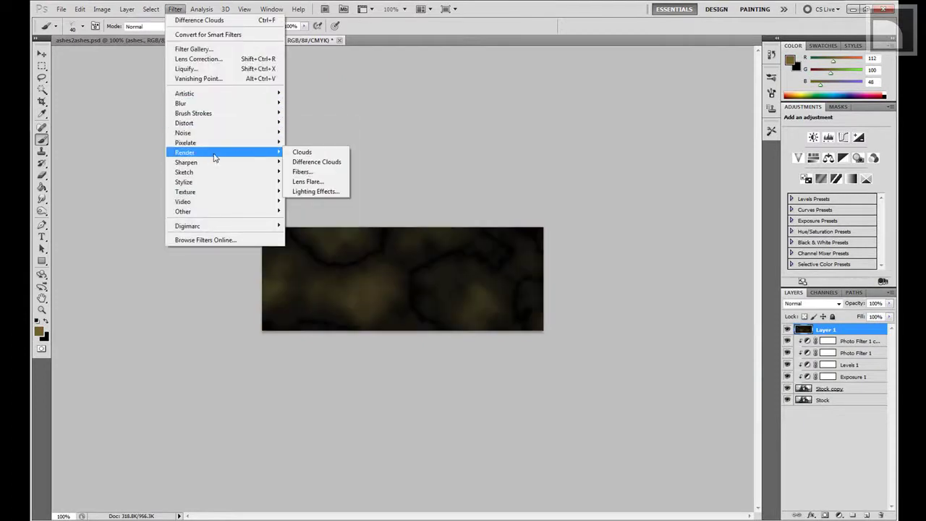
{"action": "key", "text": "Escape"}
{"action": "key", "text": "Escape"}
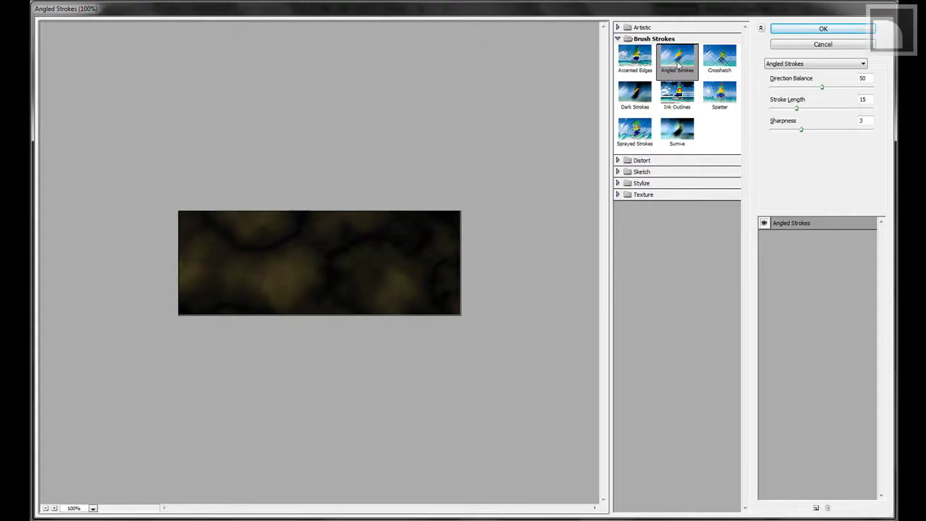
Apply the Artistic Watercolor filter and a Gaussian Blur to the cloud texture
{"action": "left_click", "coordinate": [619, 27]}
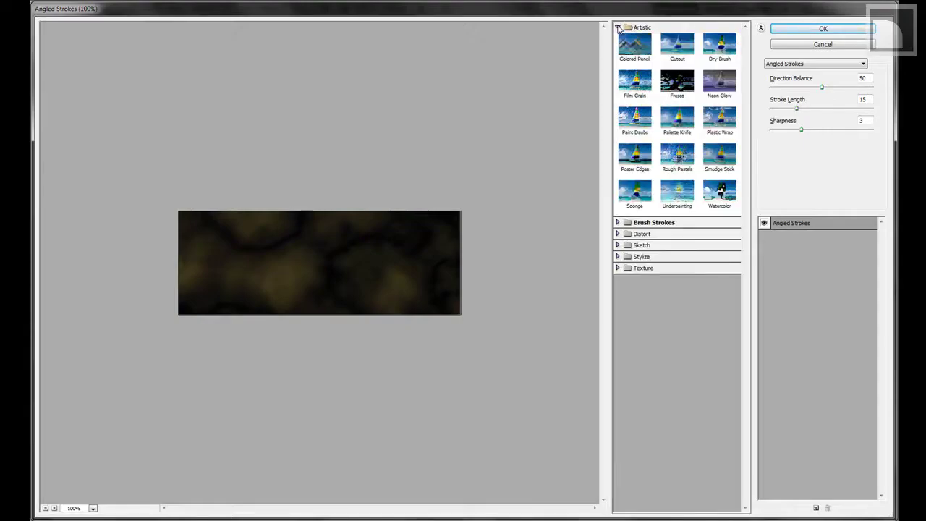
{"action": "left_click", "coordinate": [720, 209]}
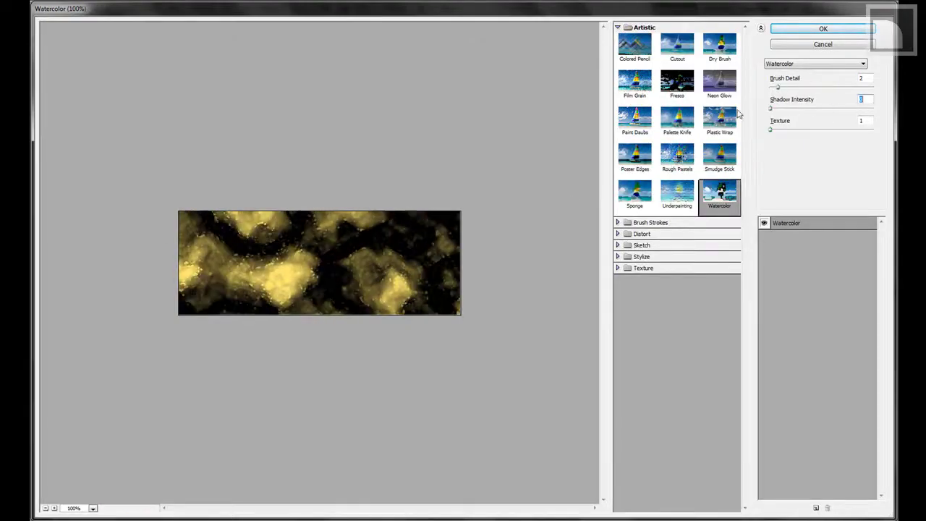
{"action": "key", "text": "Return"}
{"action": "left_click", "coordinate": [174, 9]}
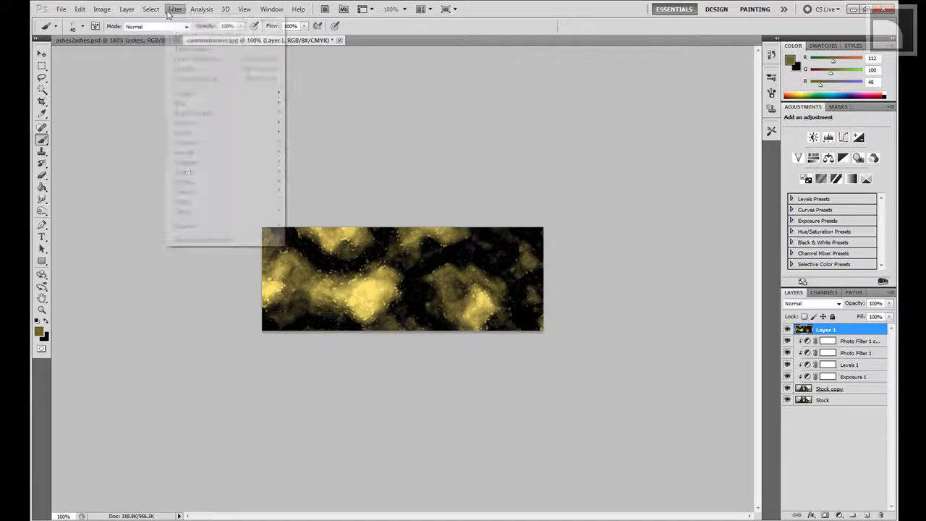
{"action": "left_click", "coordinate": [318, 144]}
{"action": "key", "text": "Return"}
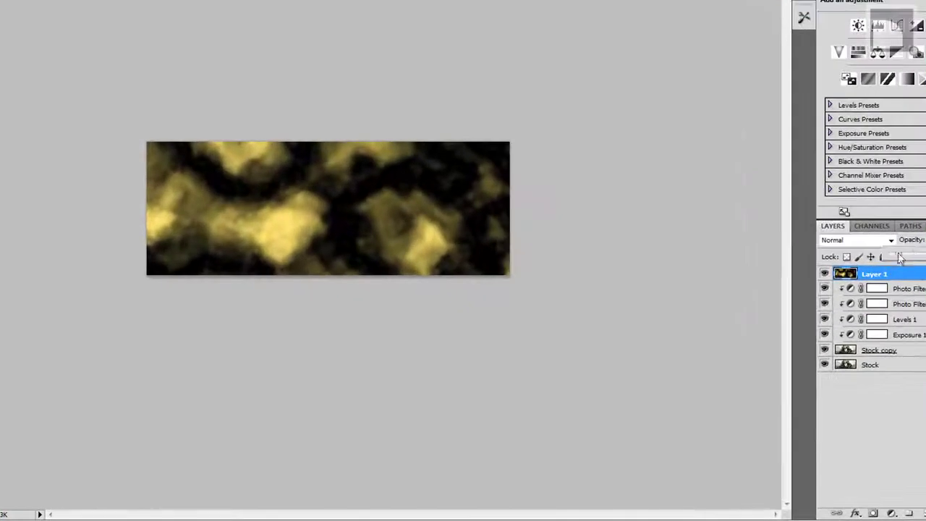
Drop Layer 1 to 39% opacity and zoom in to inspect the soldiers
{"action": "left_click_drag", "start_coordinate": [900, 258], "coordinate": [916, 258]}
{"action": "key", "text": "ctrl+plus"}
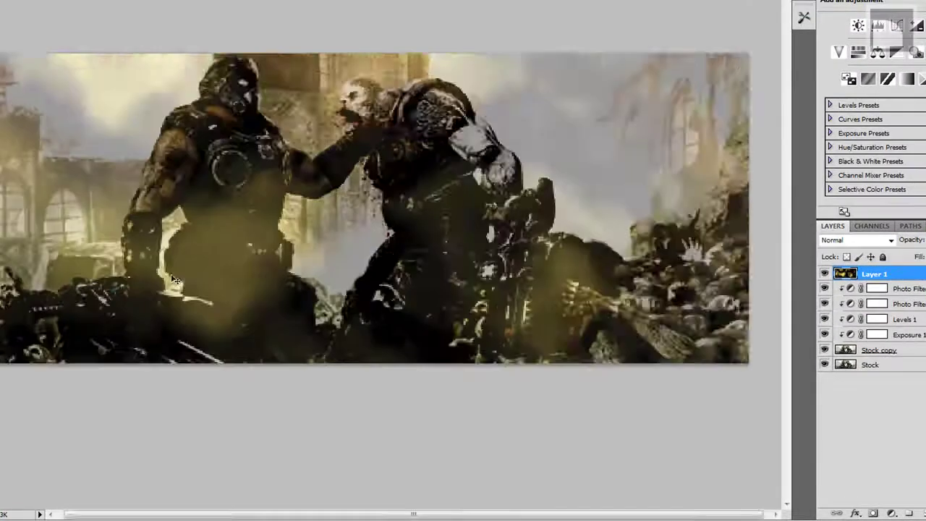
{"action": "key", "text": "ctrl+plus"}
{"action": "scroll", "coordinate": [649, 61], "scroll_direction": "right", "scroll_amount": 5}
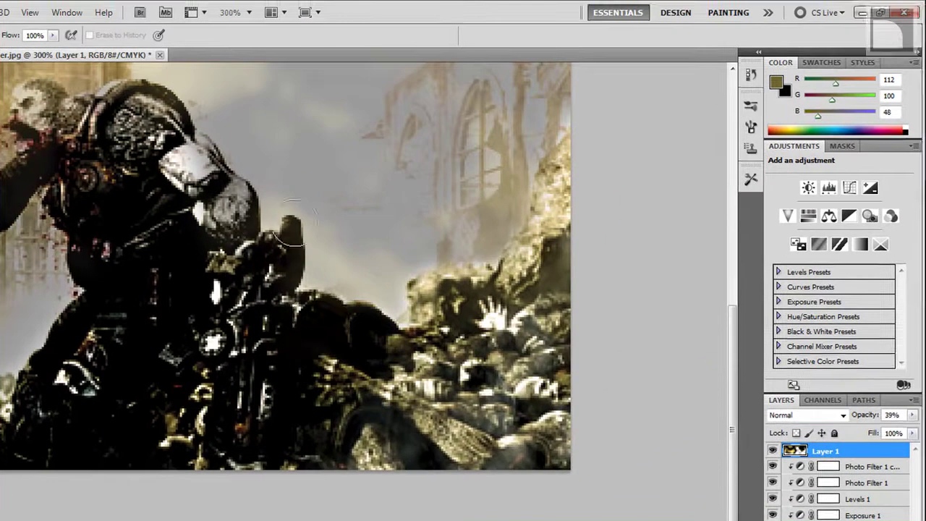
{"action": "key", "text": "bracketleft"}
{"action": "key", "text": "bracketleft"}
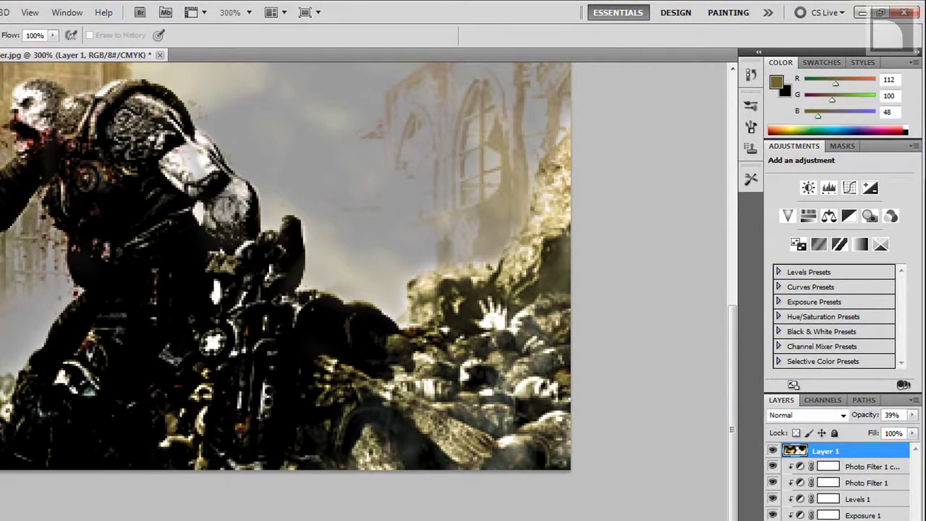
{"action": "scroll", "coordinate": [383, 407], "scroll_direction": "left", "scroll_amount": 5}
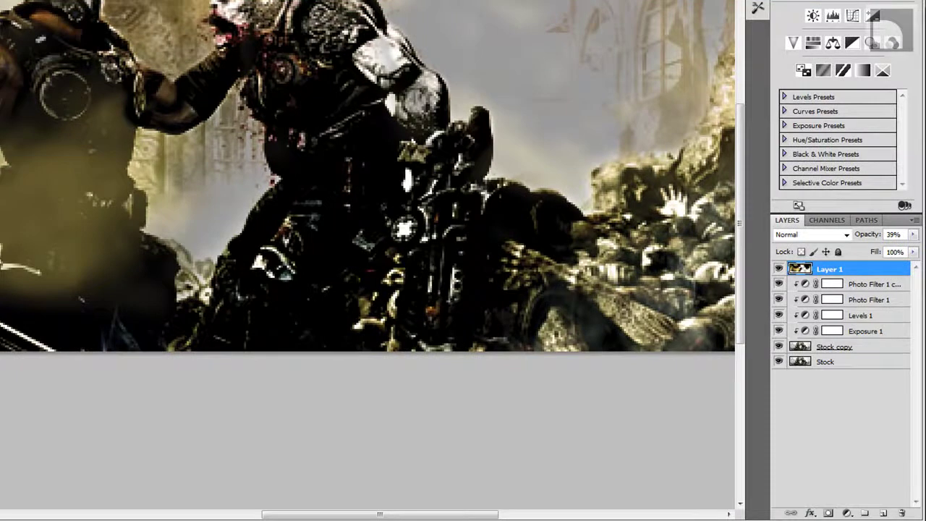
{"action": "scroll", "coordinate": [130, 221], "scroll_direction": "left", "scroll_amount": 5}
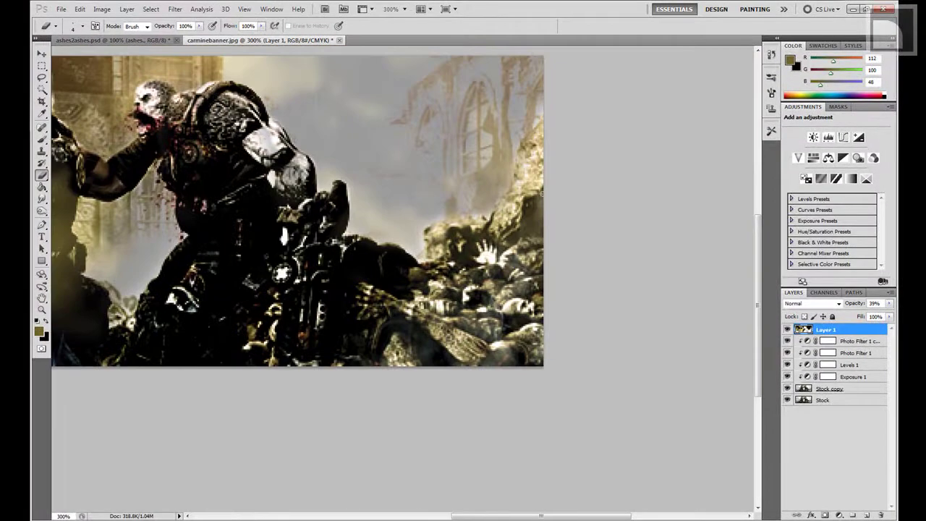
Raise the cloud layer to full opacity and trial-erase texture over the soldiers, then undo
{"action": "left_click_drag", "start_coordinate": [788, 389], "coordinate": [788, 400]}
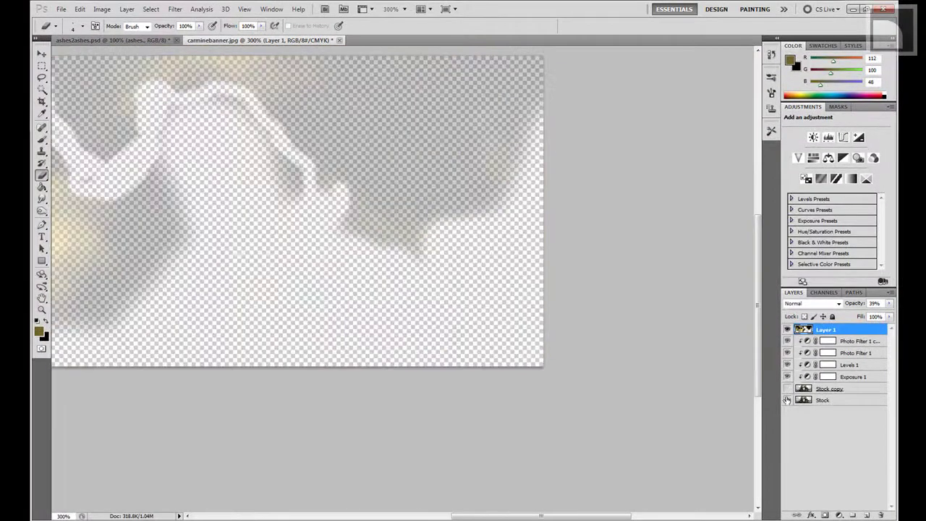
{"action": "left_click_drag", "start_coordinate": [889, 303], "coordinate": [891, 314]}
{"action": "key", "text": "ctrl+minus"}
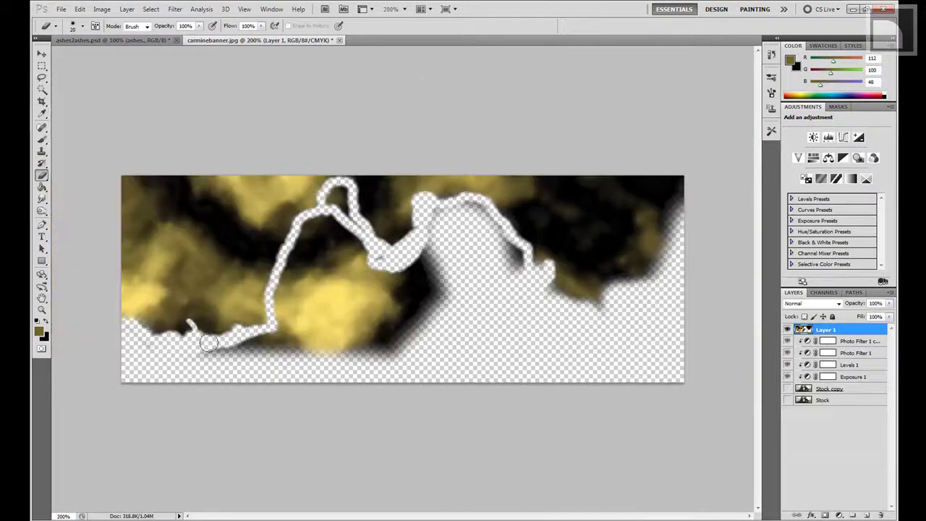
{"action": "left_click_drag", "start_coordinate": [208, 343], "coordinate": [325, 331]}
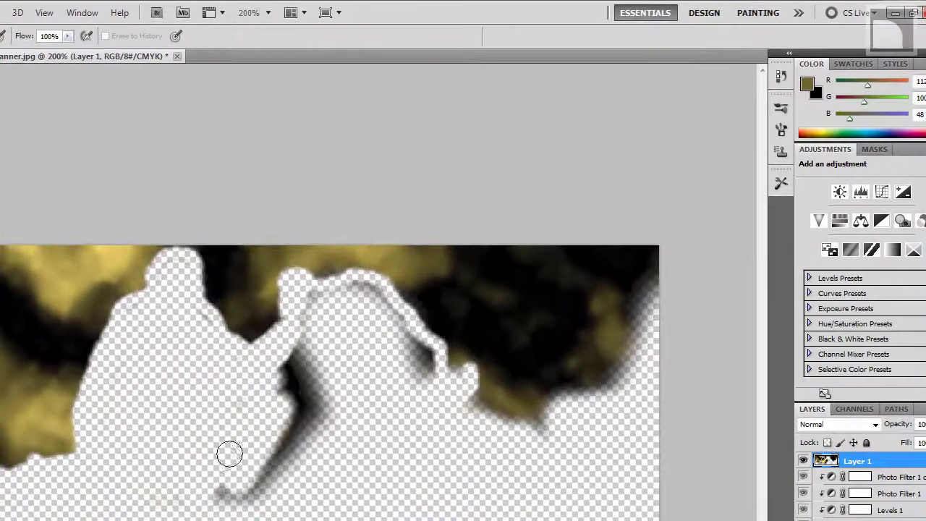
{"action": "left_click_drag", "start_coordinate": [227, 451], "coordinate": [430, 456]}
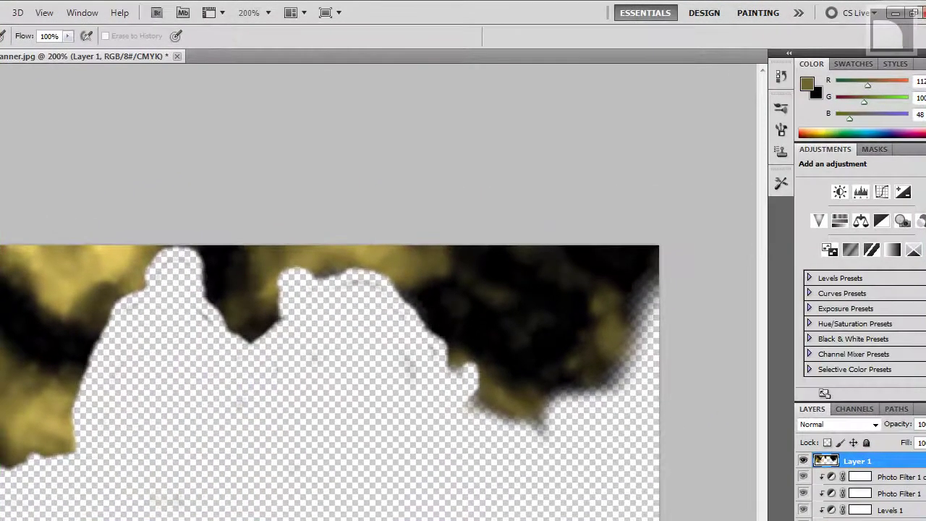
{"action": "key", "text": "ctrl+z"}
{"action": "key", "text": "ctrl+z"}
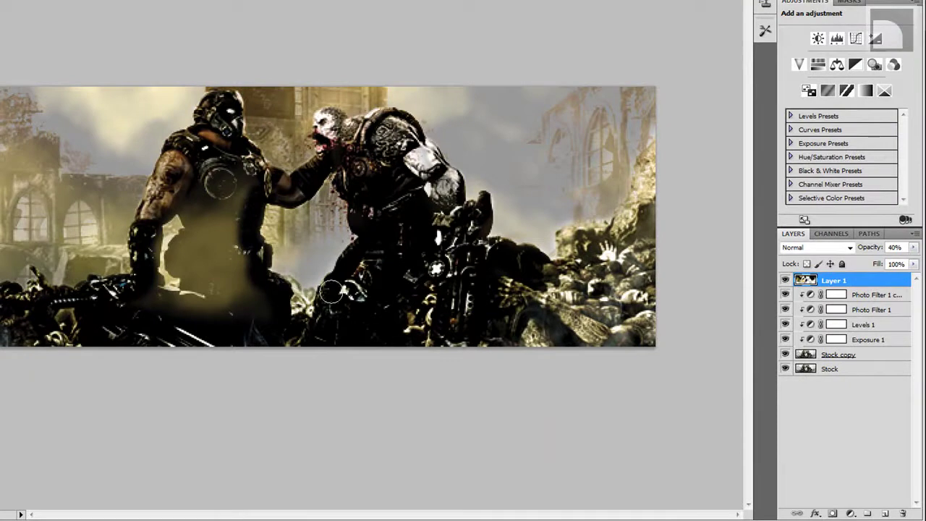
At 100% opacity, paint dark strokes over the left figure's torso and the second figure's arm
{"action": "key", "text": "0"}
{"action": "left_click_drag", "start_coordinate": [162, 317], "coordinate": [198, 190]}
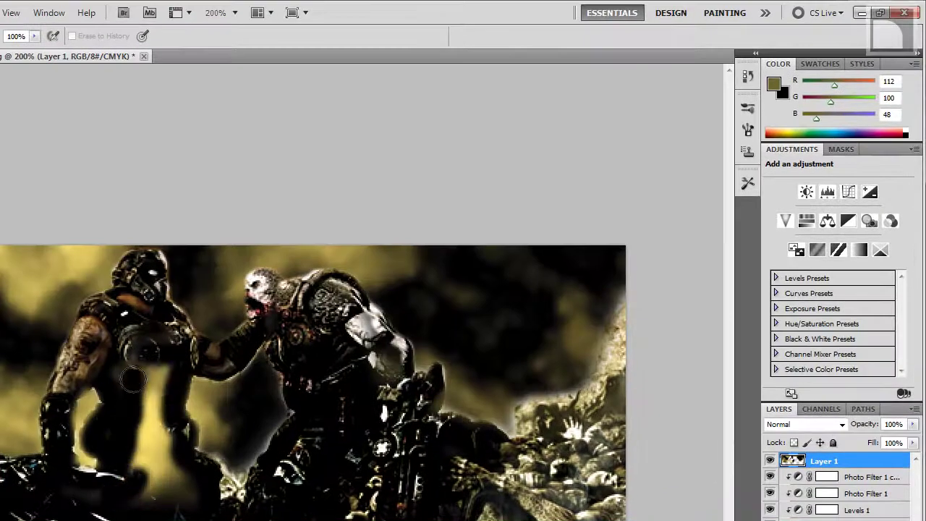
{"action": "mouse_move", "coordinate": [133, 378]}
{"action": "left_mouse_down"}
{"action": "mouse_move", "coordinate": [149, 492]}
{"action": "mouse_move", "coordinate": [84, 499]}
{"action": "left_mouse_up"}
{"action": "mouse_move", "coordinate": [419, 399]}
{"action": "left_mouse_down"}
{"action": "mouse_move", "coordinate": [384, 362]}
{"action": "mouse_move", "coordinate": [325, 343]}
{"action": "left_mouse_up"}
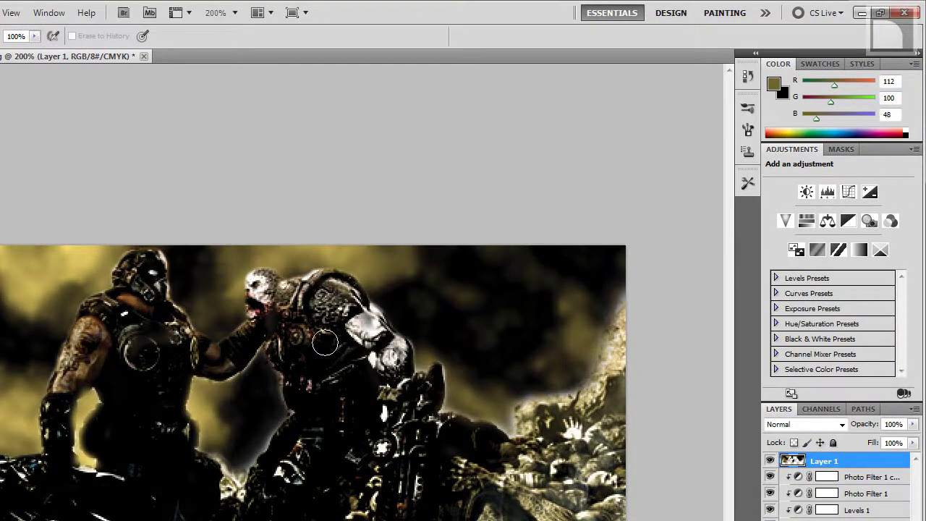
Try Layer 1 blend modes including Overlay, Color Burn and Darken
{"action": "left_click", "coordinate": [805, 424]}
{"action": "left_click", "coordinate": [803, 217]}
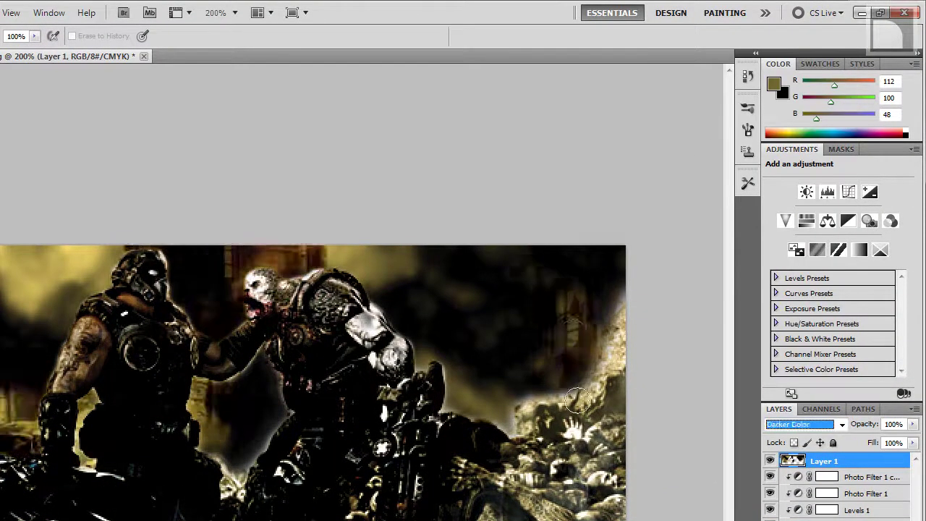
{"action": "key", "text": "Down"}
{"action": "key", "text": "ctrl+minus"}
{"action": "key", "text": "Down"}
{"action": "key", "text": "Down"}
{"action": "key", "text": "Down"}
{"action": "key", "text": "Down"}
{"action": "key", "text": "Down"}
{"action": "left_click", "coordinate": [804, 424]}
{"action": "left_click", "coordinate": [781, 112]}
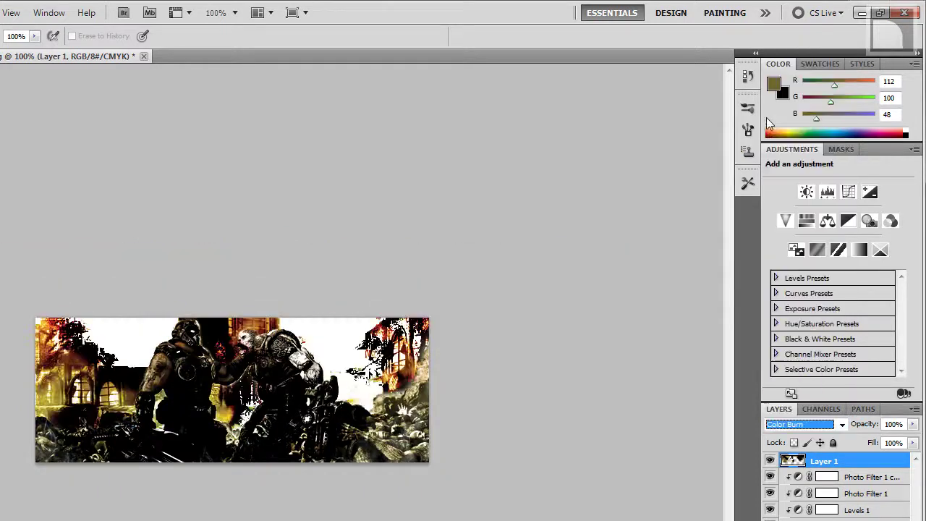
{"action": "key", "text": "Up"}
{"action": "key", "text": "Up"}
{"action": "key", "text": "Down"}
{"action": "key", "text": "Down"}
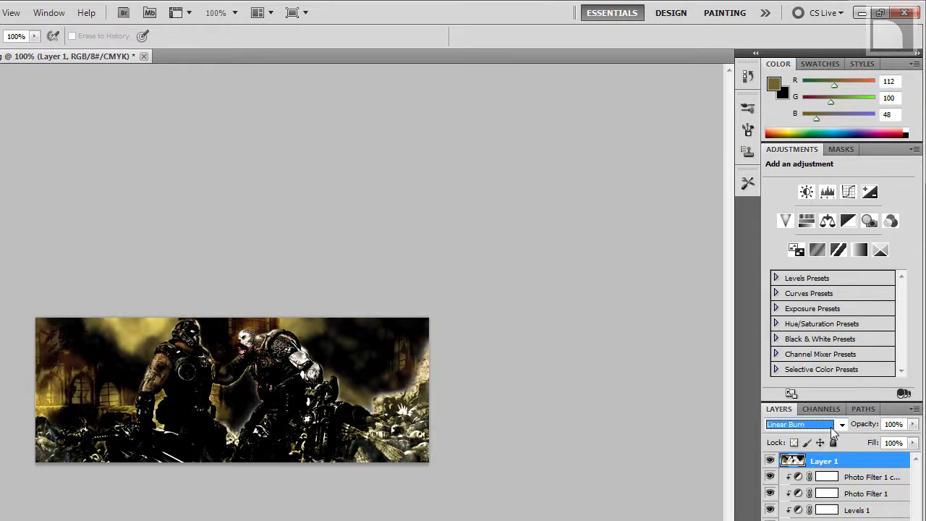
{"action": "key", "text": "Down"}
{"action": "key", "text": "Down"}
{"action": "key", "text": "Down"}
{"action": "key", "text": "Down"}
{"action": "key", "text": "Down"}
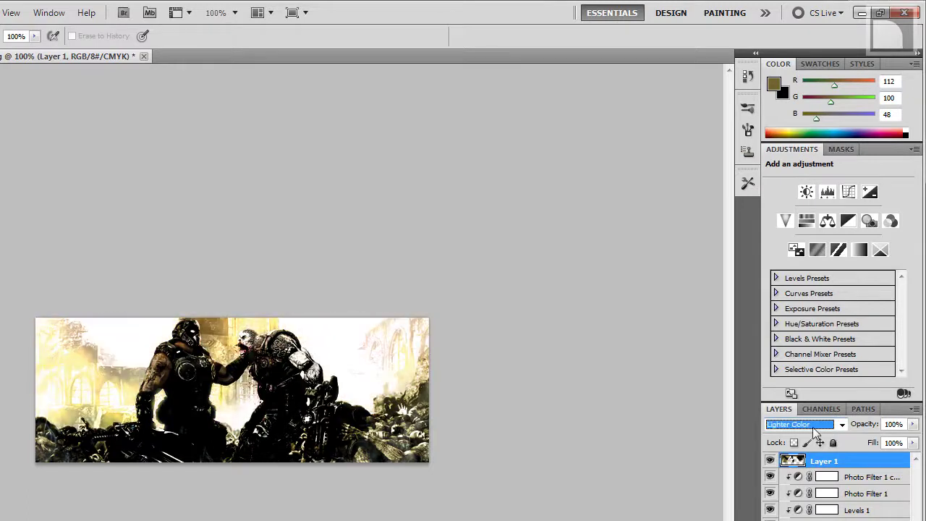
{"action": "key", "text": "Down"}
{"action": "key", "text": "Down"}
{"action": "key", "text": "Down"}
Duplicate Layer 1, set the copy to Linear Light and move it beneath Layer 1
{"action": "key", "text": "ctrl+j"}
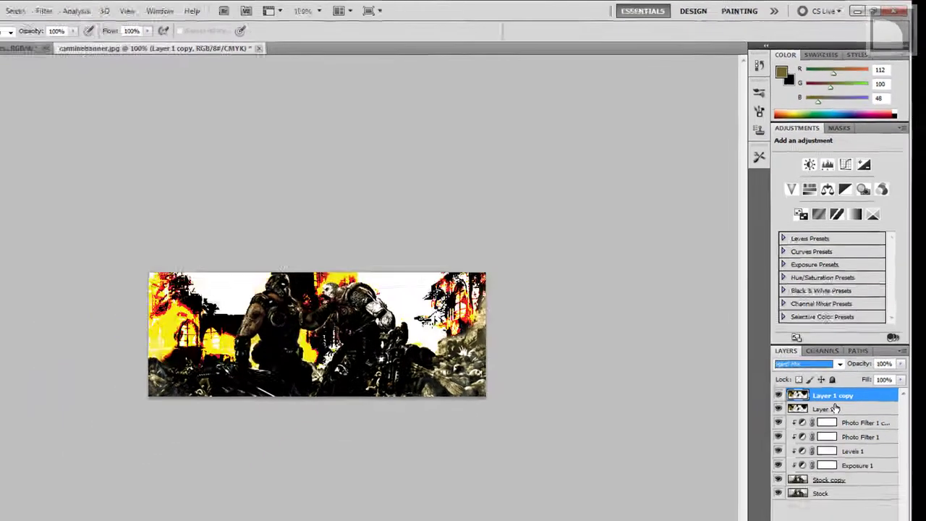
{"action": "key", "text": "Up"}
{"action": "key", "text": "Up"}
{"action": "key", "text": "Up"}
{"action": "key", "text": "Down"}
{"action": "left_click_drag", "start_coordinate": [832, 330], "coordinate": [840, 346]}
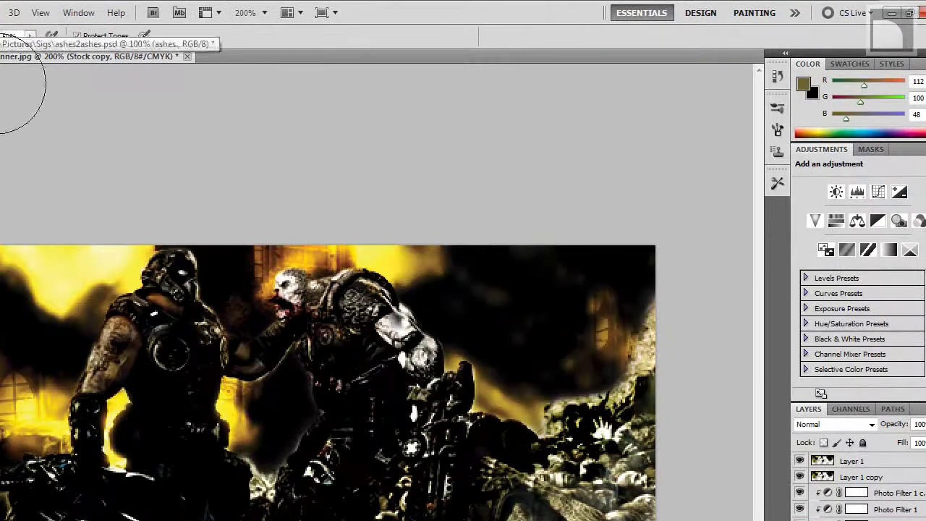
Burn the lower-right rocks and give Layer 1 copy a gentle Spatter filter
{"action": "key", "text": "["}
{"action": "key", "text": "["}
{"action": "key", "text": "["}
{"action": "mouse_move", "coordinate": [620, 330]}
{"action": "left_mouse_down"}
{"action": "mouse_move", "coordinate": [486, 465]}
{"action": "mouse_move", "coordinate": [667, 434]}
{"action": "mouse_move", "coordinate": [653, 304]}
{"action": "mouse_move", "coordinate": [496, 493]}
{"action": "left_mouse_up"}
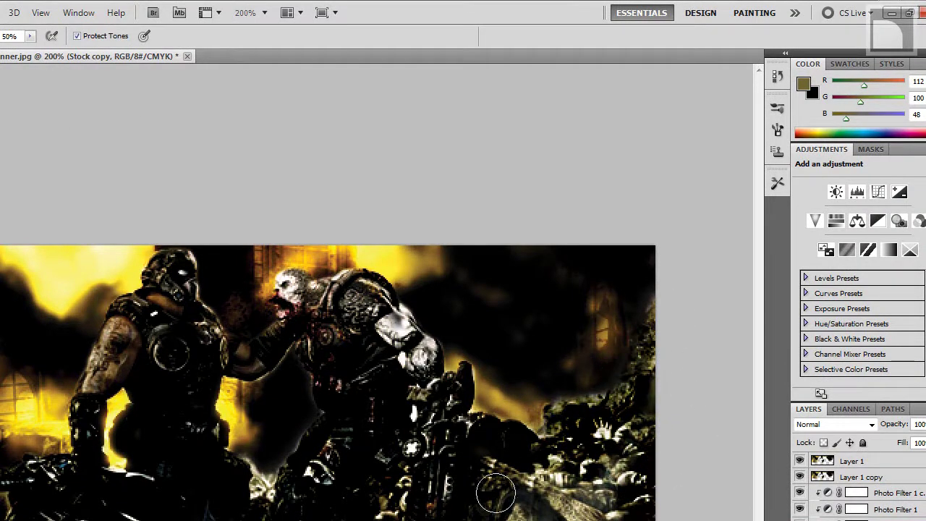
{"action": "left_click", "coordinate": [863, 477]}
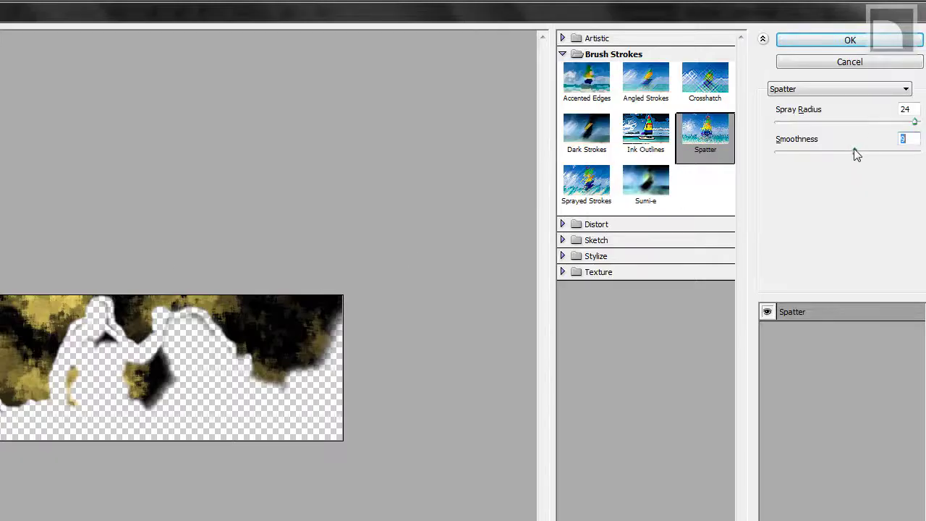
{"action": "left_click", "coordinate": [830, 42]}
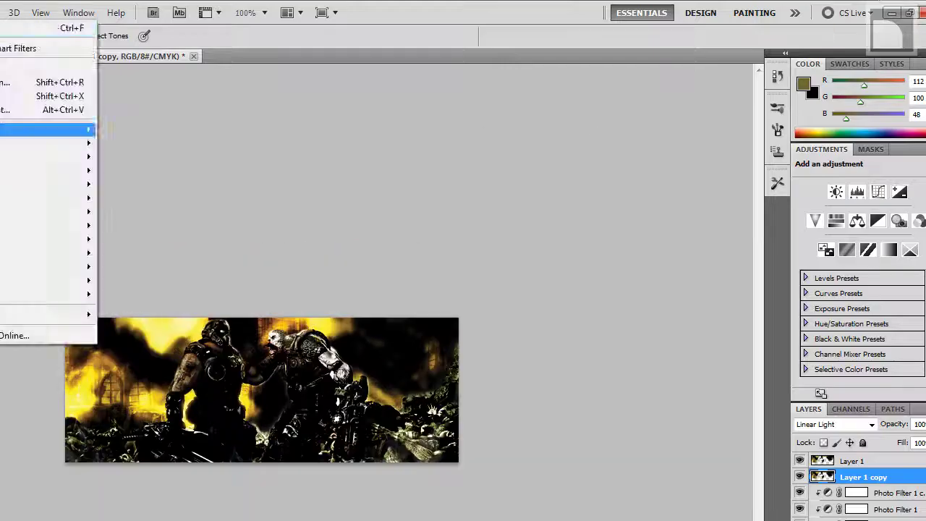
{"action": "left_click", "coordinate": [11, 58]}
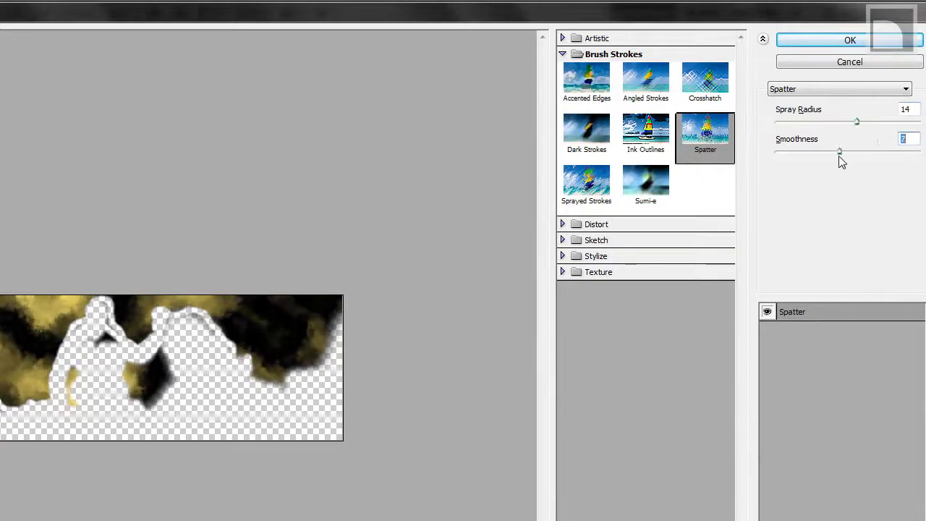
{"action": "key", "text": "Return"}
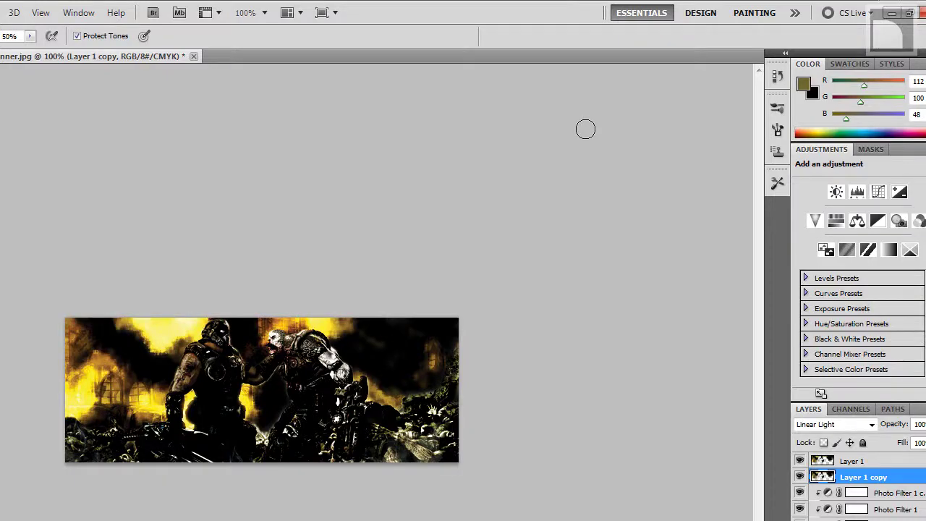
Add a new empty Layer 2 above Layer 1 and a Vibrance adjustment layer
{"action": "key", "text": "alt+bracketright"}
{"action": "key", "text": "ctrl+shift+alt+n"}
{"action": "key", "text": "ctrl+a"}
{"action": "key", "text": "m"}
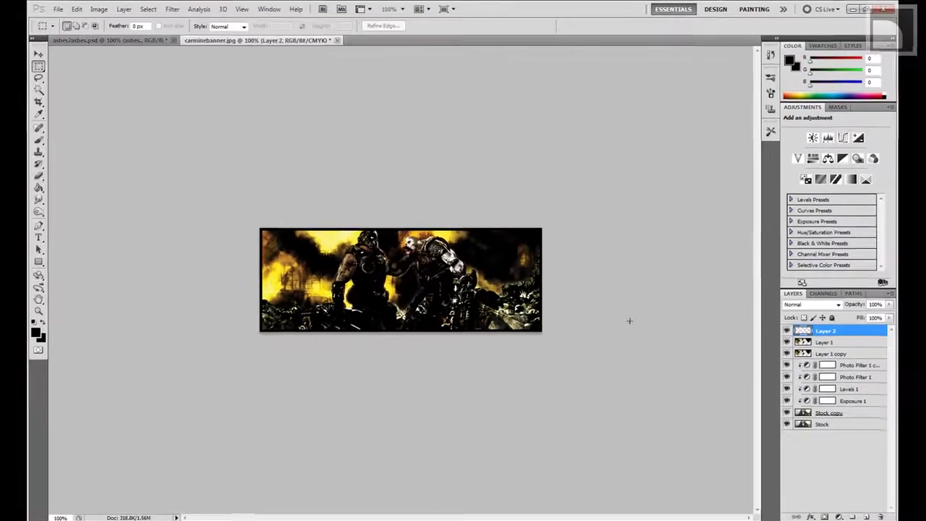
{"action": "left_click", "coordinate": [825, 341]}
{"action": "left_click", "coordinate": [839, 517]}
{"action": "left_click", "coordinate": [828, 388]}
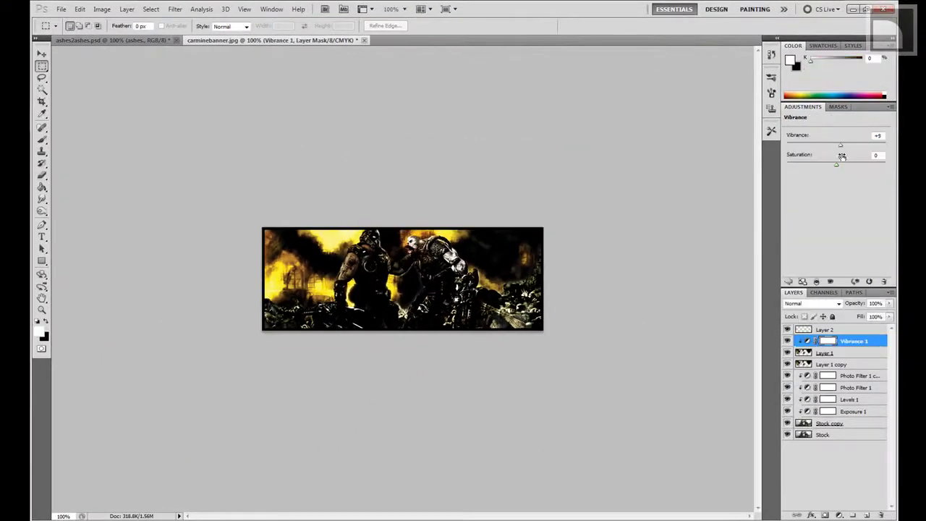
Set Vibrance to +63 and Saturation to -32, then select the Stock copy layer
{"action": "left_click_drag", "start_coordinate": [842, 157], "coordinate": [817, 164]}
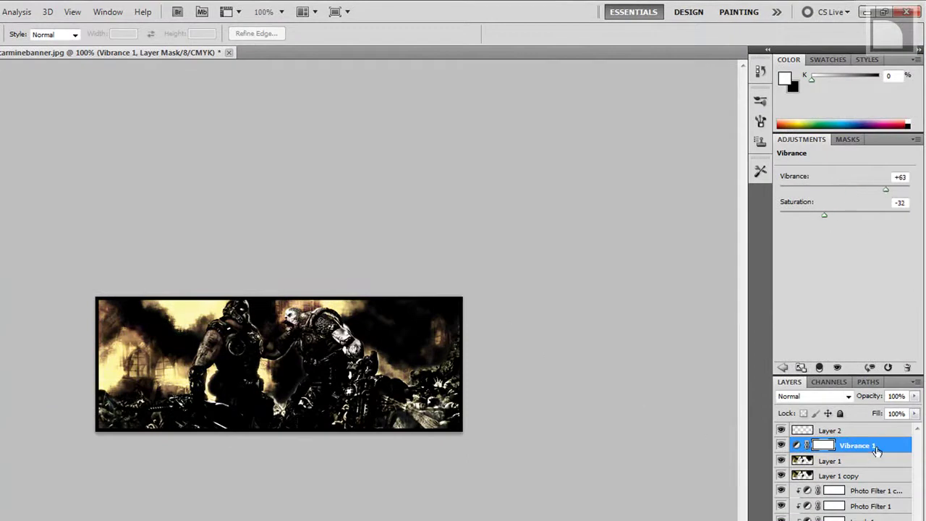
{"action": "left_click", "coordinate": [861, 518]}
{"action": "key", "text": "o"}
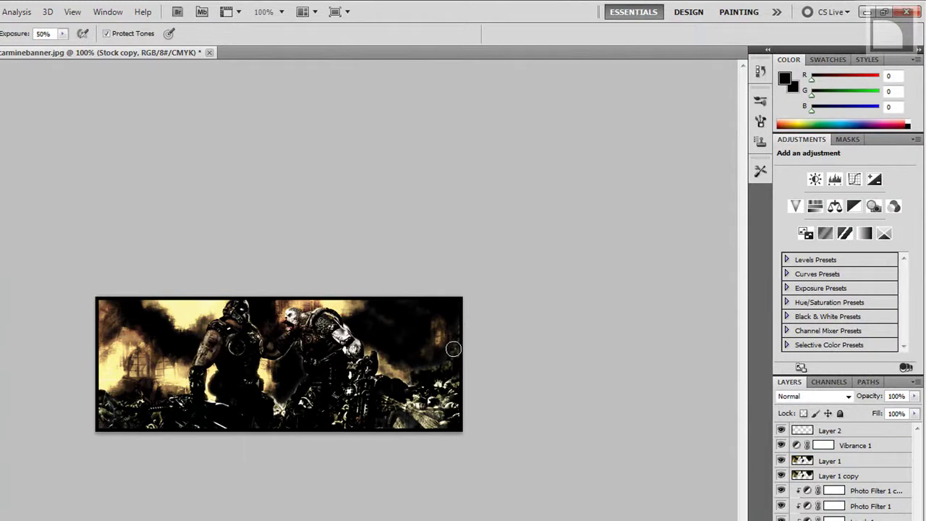
Type a white 'nvm' text label on Layer 2 in the upper middle of the banner
{"action": "left_click", "coordinate": [830, 431]}
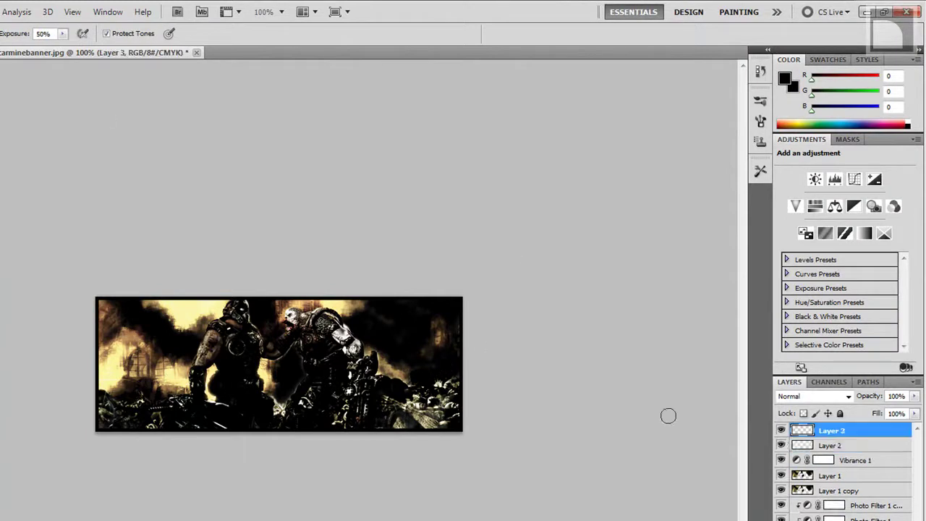
{"action": "key", "text": "t"}
{"action": "left_click", "coordinate": [262, 383]}
{"action": "type", "text": "nvm"}
{"action": "left_click", "coordinate": [232, 33]}
{"action": "left_click", "coordinate": [835, 352]}
{"action": "key", "text": "ctrl+Return"}
Set the nvm text to a bold blackletter font at 18 pt
{"action": "left_click", "coordinate": [18, 33]}
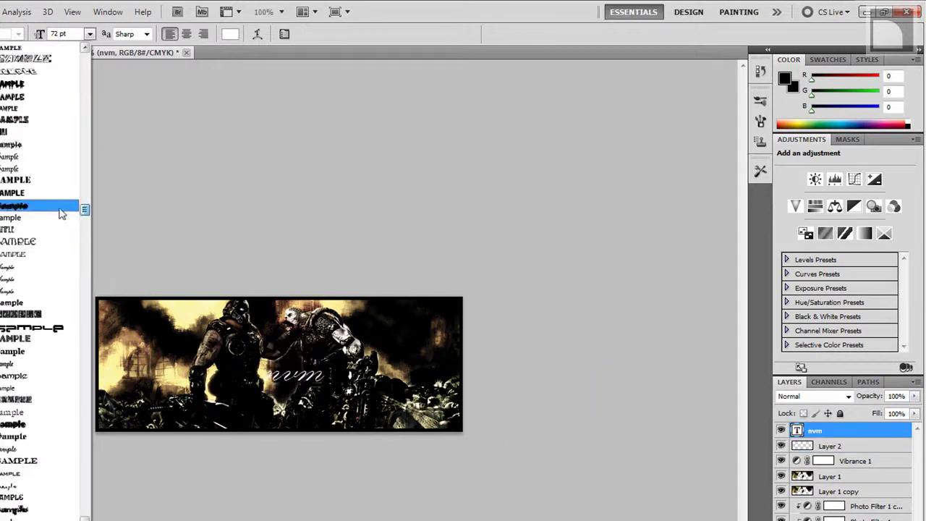
{"action": "left_click", "coordinate": [58, 463]}
{"action": "left_click", "coordinate": [89, 33]}
{"action": "left_click", "coordinate": [87, 174]}
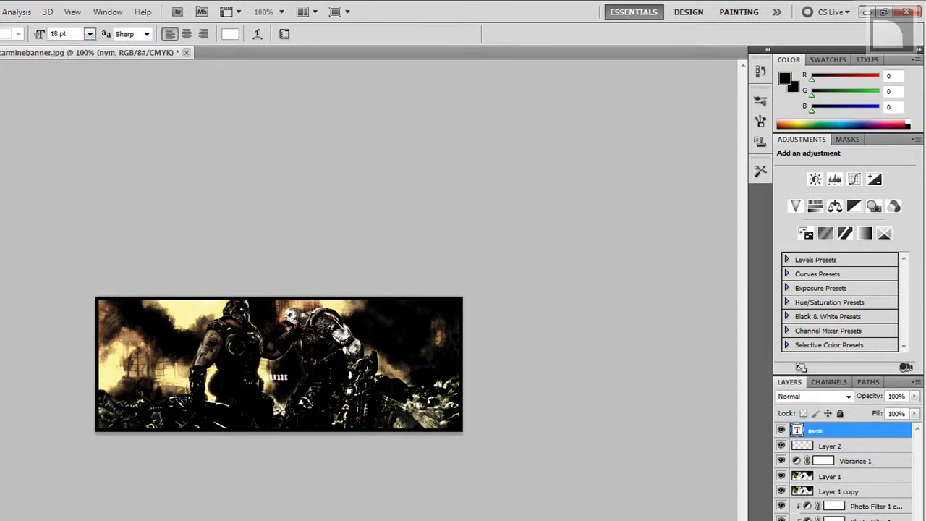
{"action": "key", "text": "v"}
{"action": "key", "text": "t"}
Try alternative fonts for the label, switching NVM to a bold serif
{"action": "left_click", "coordinate": [19, 33]}
{"action": "left_click", "coordinate": [84, 248]}
{"action": "left_click", "coordinate": [18, 33]}
{"action": "left_click", "coordinate": [17, 410]}
{"action": "left_click", "coordinate": [18, 33]}
{"action": "left_click", "coordinate": [44, 238]}
Browse the font list further and settle on the final NVM font
{"action": "left_click", "coordinate": [18, 33]}
{"action": "left_click_drag", "start_coordinate": [87, 238], "coordinate": [82, 194]}
{"action": "left_click", "coordinate": [8, 223]}
{"action": "left_click", "coordinate": [19, 33]}
{"action": "scroll", "coordinate": [85, 191], "scroll_direction": "down", "scroll_amount": 3}
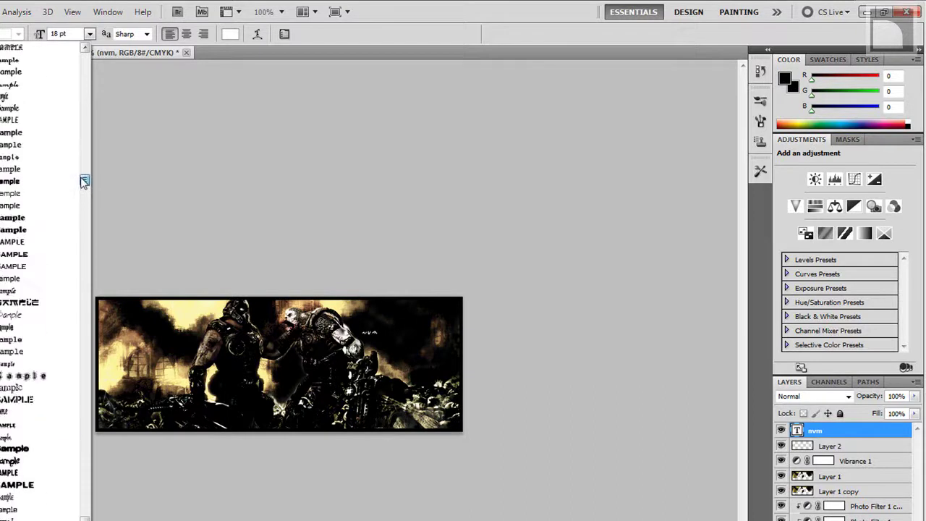
{"action": "left_click", "coordinate": [6, 343]}
{"action": "left_click", "coordinate": [18, 33]}
{"action": "left_click", "coordinate": [72, 157]}
{"action": "key", "text": "u"}
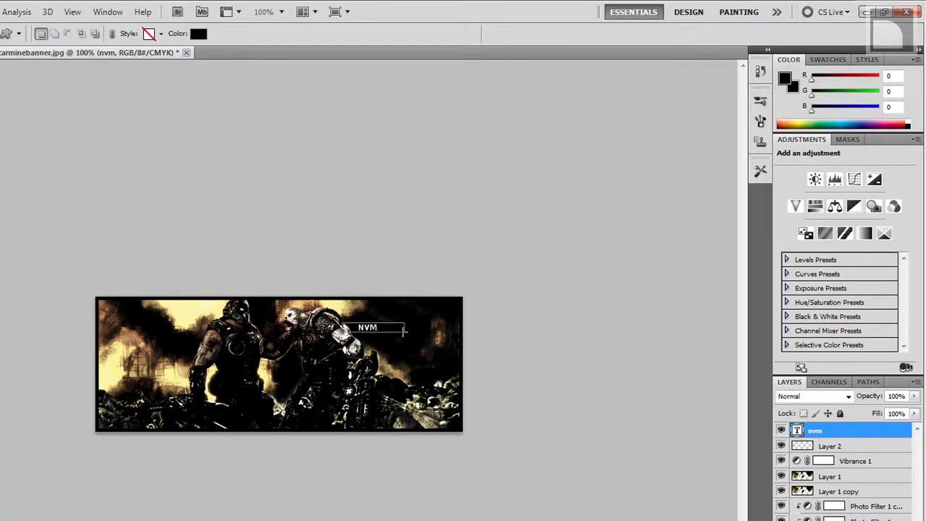
Draw a rectangle bar framing NVM and add a Gradient Overlay style to Shape 1
{"action": "left_click_drag", "start_coordinate": [404, 332], "coordinate": [404, 333]}
{"action": "right_click", "coordinate": [864, 448]}
{"action": "left_click", "coordinate": [840, 370]}
{"action": "double_click", "coordinate": [847, 461]}
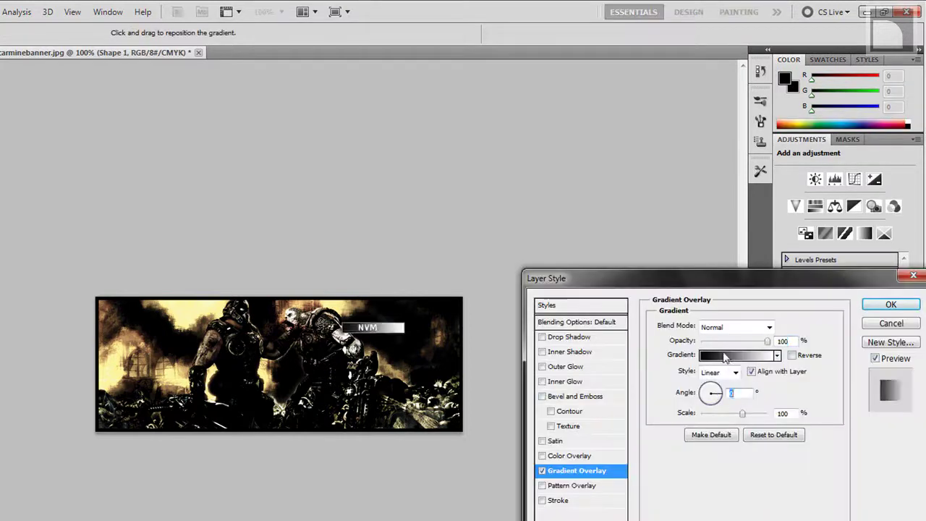
Set a grey gradient stop and blend the overlay with Vivid Light
{"action": "left_click", "coordinate": [725, 355]}
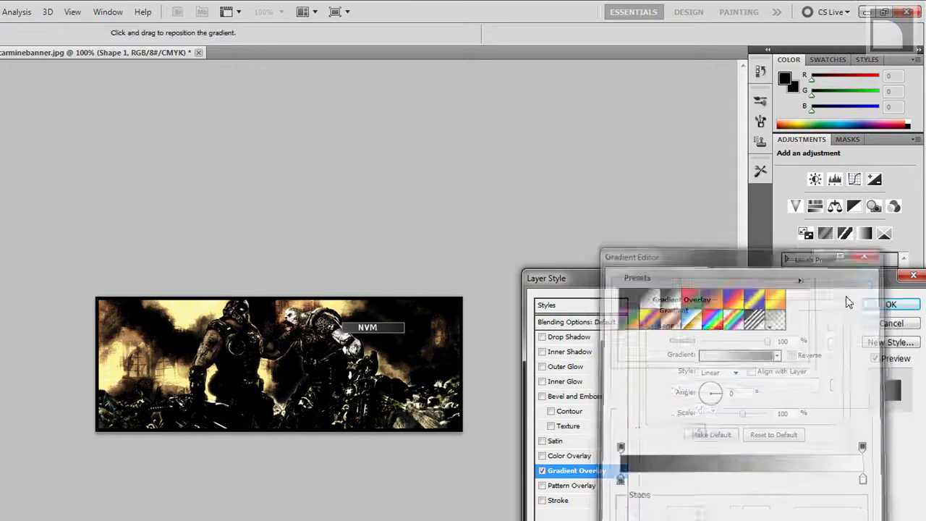
{"action": "left_click", "coordinate": [746, 355]}
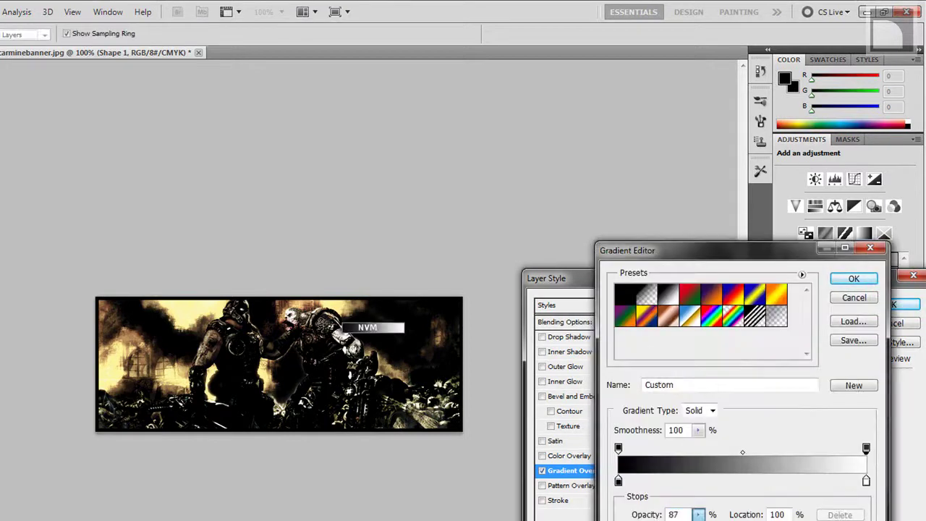
{"action": "double_click", "coordinate": [618, 476]}
{"action": "key", "text": "Return"}
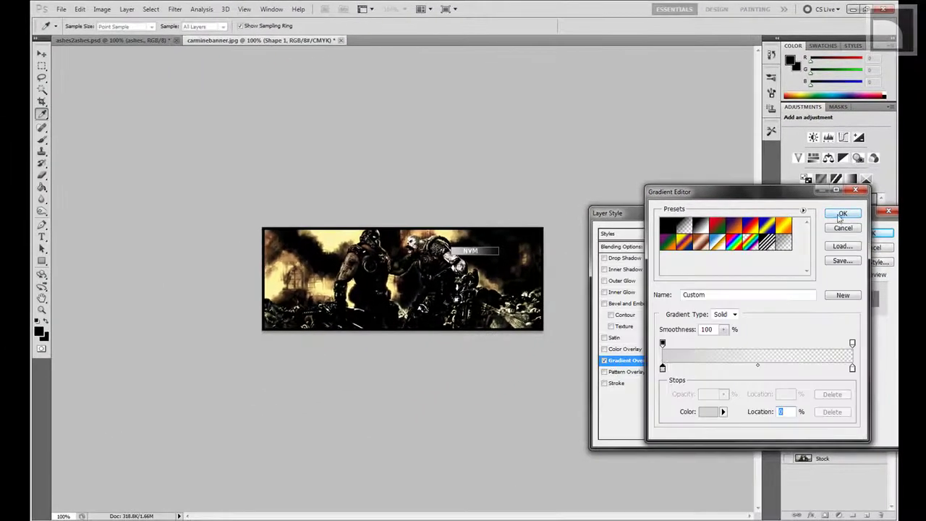
{"action": "left_click", "coordinate": [663, 343]}
{"action": "left_click", "coordinate": [844, 214]}
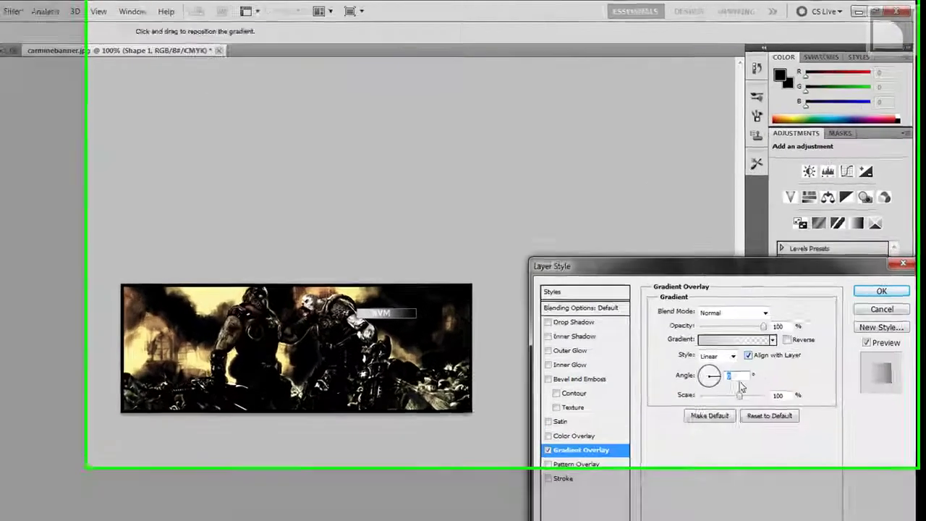
{"action": "left_click", "coordinate": [681, 335]}
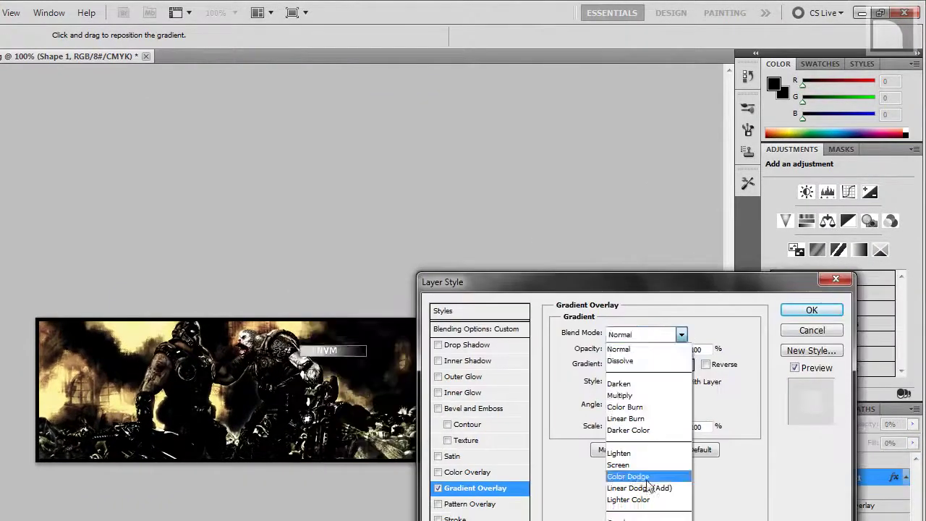
{"action": "left_click", "coordinate": [616, 512]}
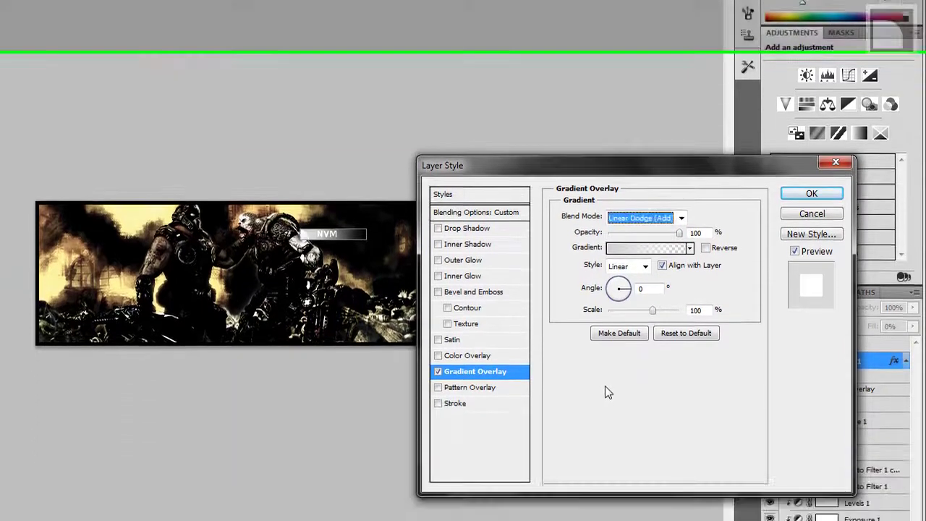
Change a gradient stop to pale yellow and pick a new overlay blend mode
{"action": "left_click", "coordinate": [650, 210]}
{"action": "double_click", "coordinate": [597, 343]}
{"action": "left_click", "coordinate": [827, 204]}
{"action": "left_click", "coordinate": [848, 127]}
{"action": "left_click", "coordinate": [620, 165]}
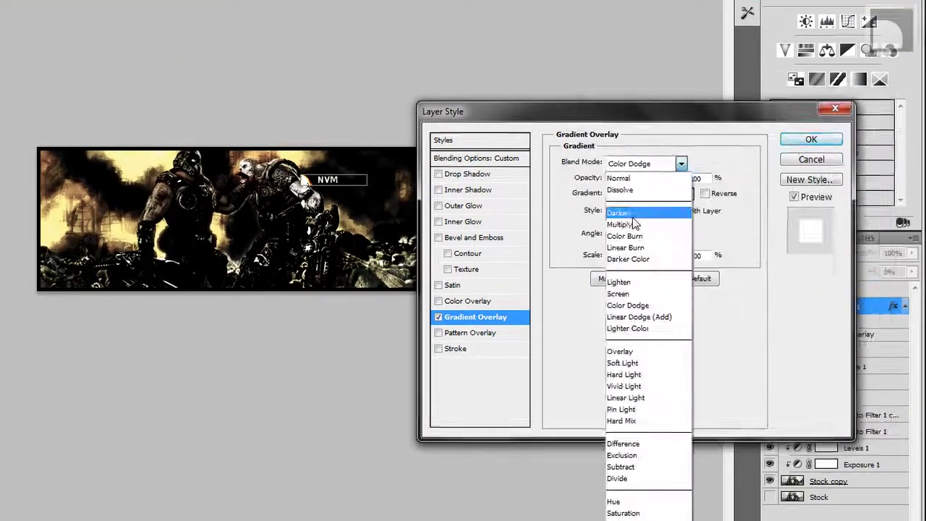
{"action": "left_click", "coordinate": [632, 217]}
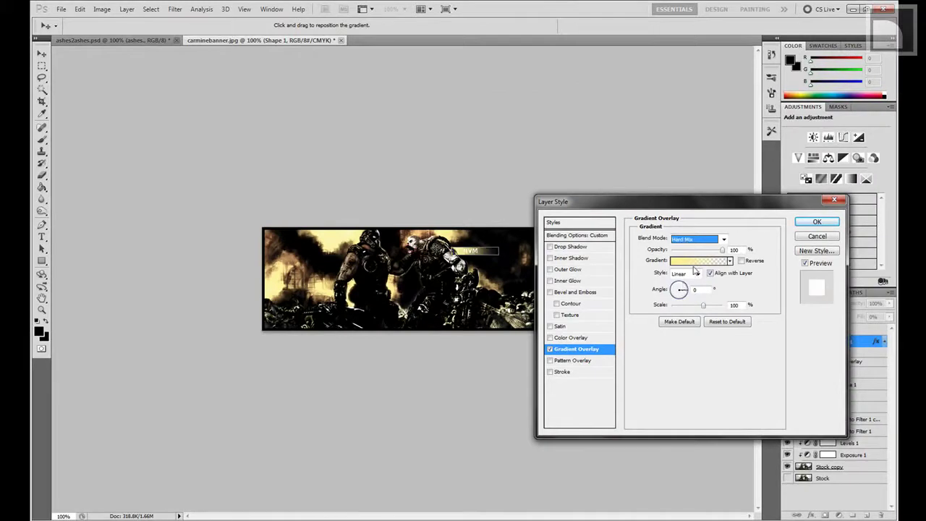
Refine the gradient stop colours and enable a drop shadow on the bar
{"action": "left_click", "coordinate": [729, 261]}
{"action": "left_click", "coordinate": [698, 260]}
{"action": "double_click", "coordinate": [660, 373]}
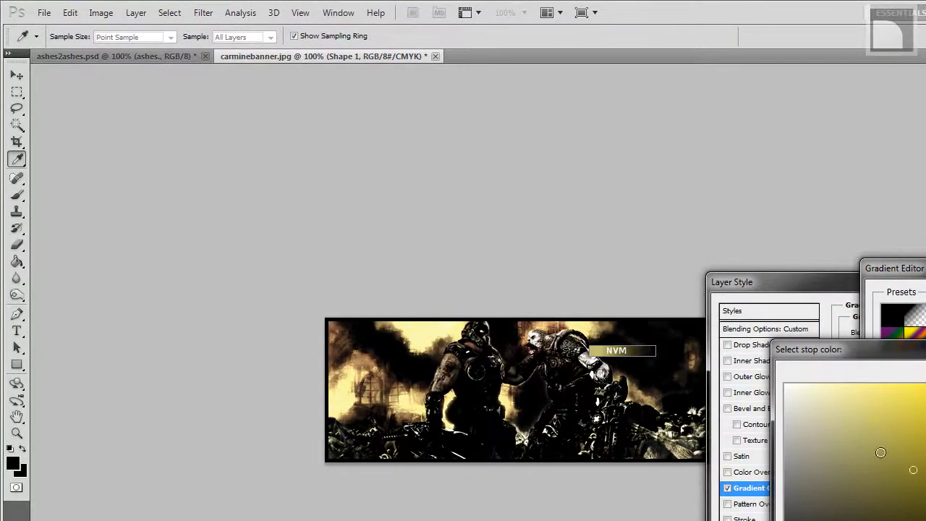
{"action": "key", "text": "Return"}
{"action": "key", "text": "Return"}
{"action": "left_click", "coordinate": [756, 345]}
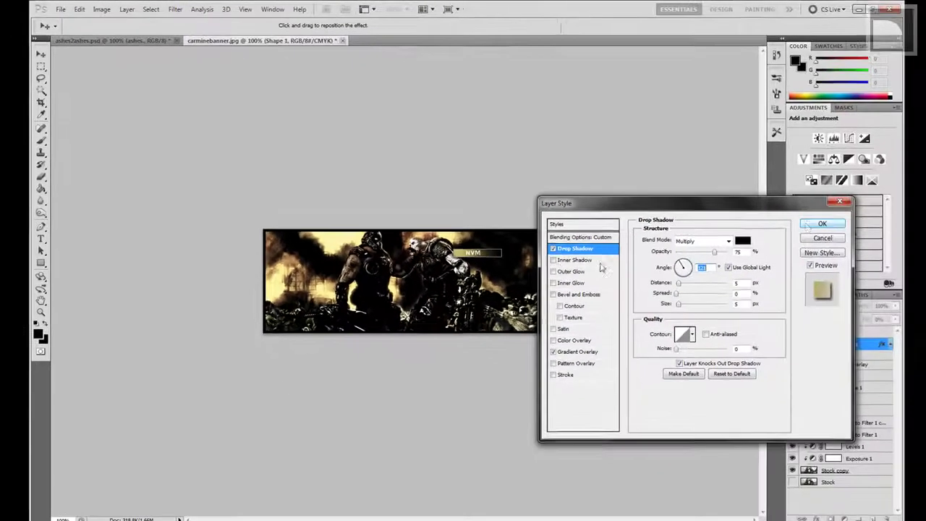
Add an inner shadow and a sampled pale yellow outer glow with lowered opacity and larger size
{"action": "left_click", "coordinate": [572, 257]}
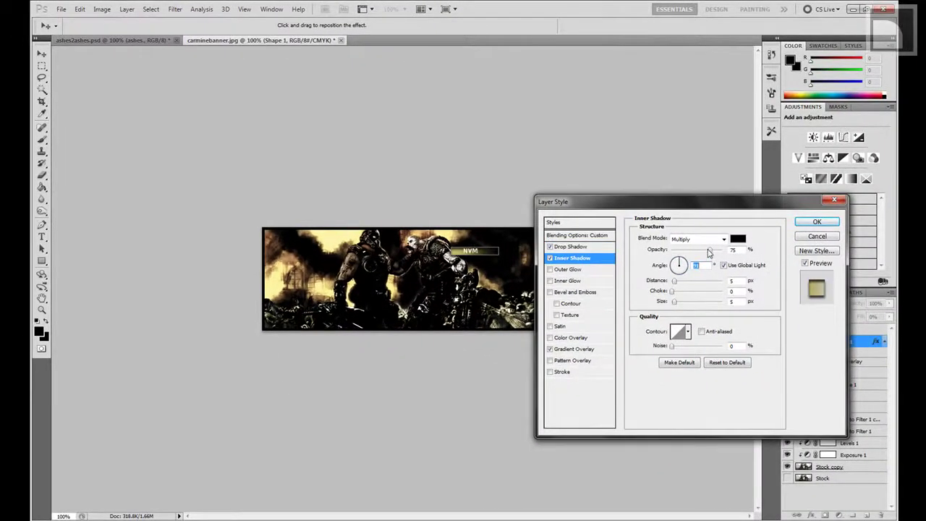
{"action": "left_click", "coordinate": [570, 269]}
{"action": "left_click", "coordinate": [647, 267]}
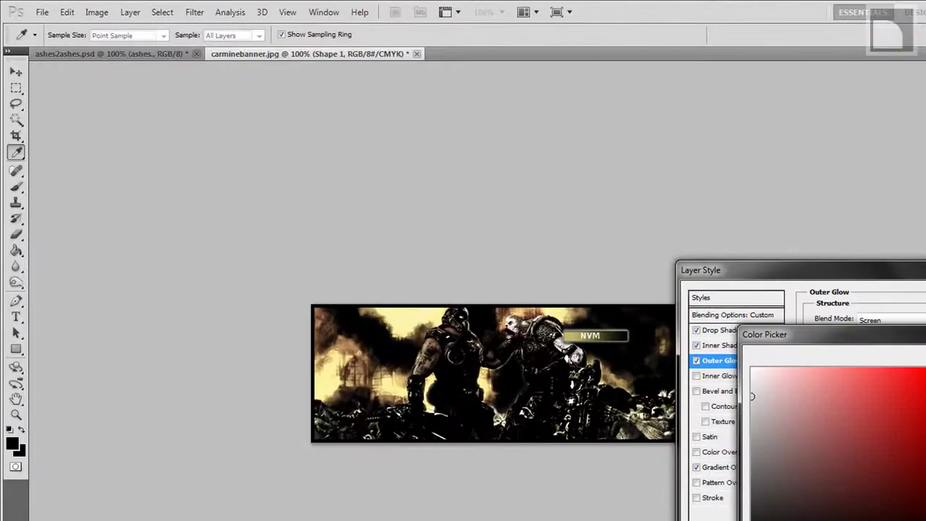
{"action": "left_click", "coordinate": [411, 317]}
{"action": "key", "text": "Return"}
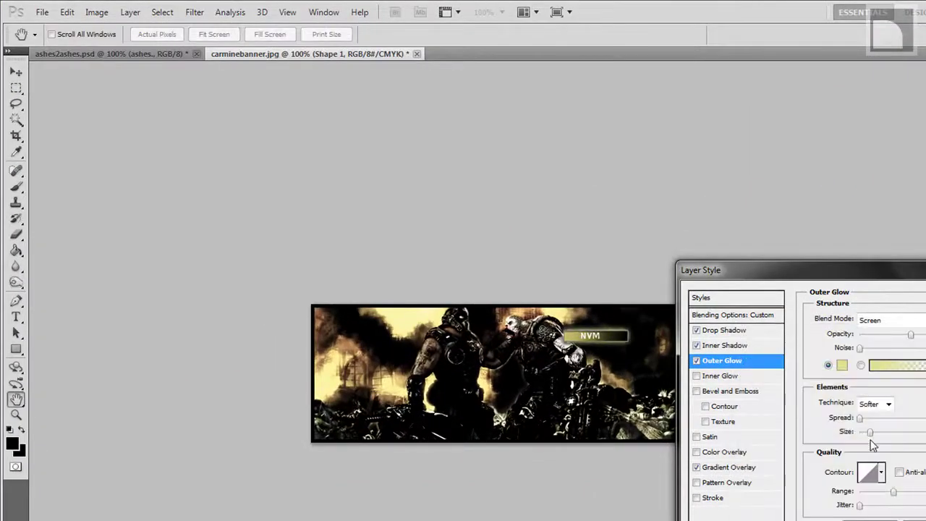
{"action": "left_click_drag", "start_coordinate": [925, 335], "coordinate": [906, 335]}
{"action": "left_click_drag", "start_coordinate": [861, 432], "coordinate": [866, 432]}
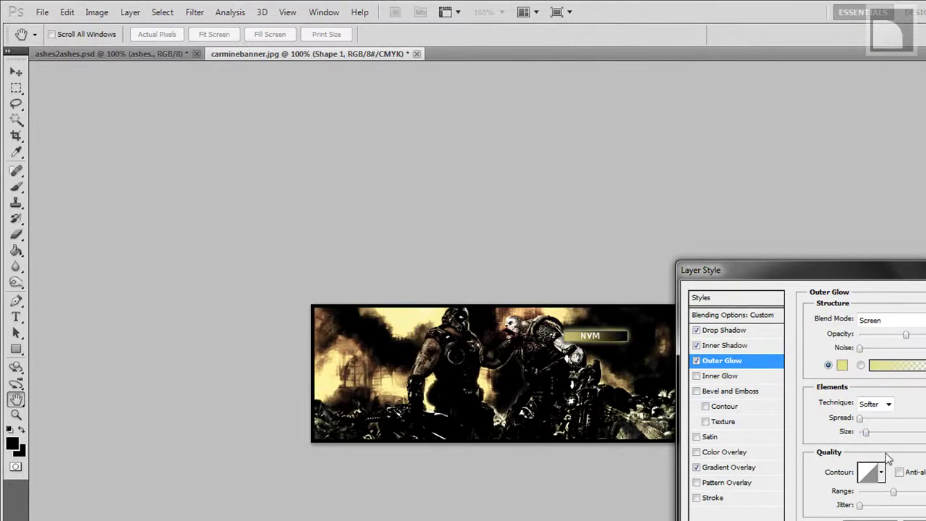
Add a satin effect and pattern overlay, and change the gradient overlay's blend mode
{"action": "left_click", "coordinate": [708, 437]}
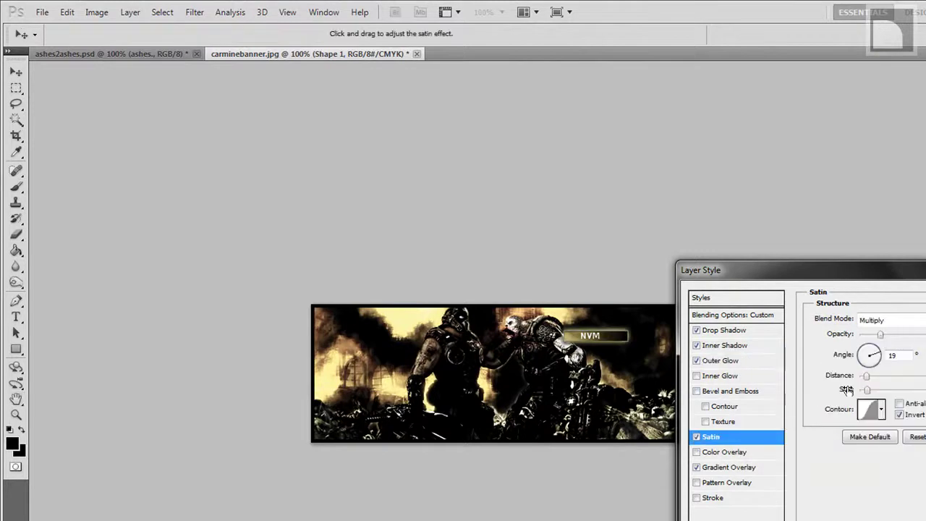
{"action": "left_click", "coordinate": [727, 482]}
{"action": "left_click", "coordinate": [890, 320]}
{"action": "left_click", "coordinate": [880, 432]}
{"action": "key", "text": "Down"}
Retune the gradient overlay blending, trying Hard Light and other modes
{"action": "key", "text": "Down"}
{"action": "key", "text": "Down"}
Try diagonal stripe, cross and other patterns in the pattern overlay
{"action": "left_click", "coordinate": [731, 482]}
{"action": "left_click", "coordinate": [836, 472]}
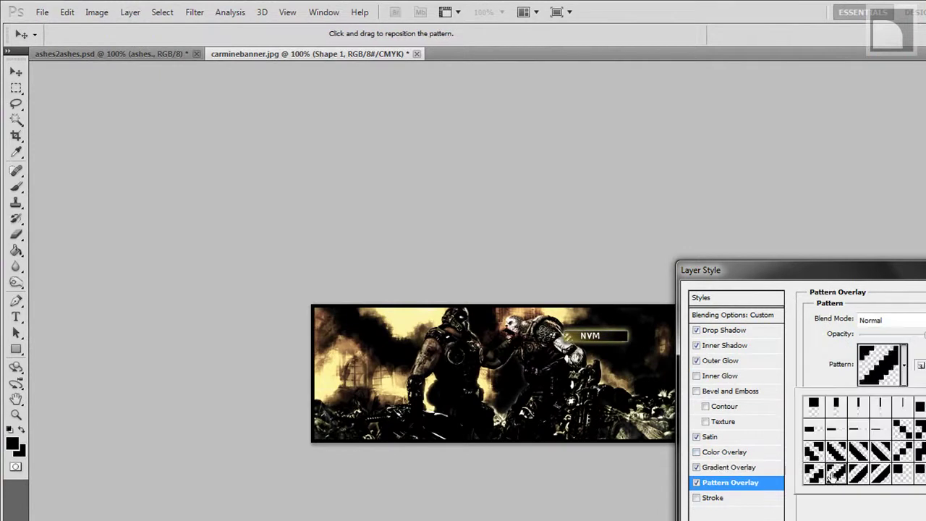
{"action": "scroll", "coordinate": [833, 477], "scroll_direction": "down", "scroll_amount": 3}
{"action": "left_click", "coordinate": [834, 449]}
{"action": "scroll", "coordinate": [861, 442], "scroll_direction": "down", "scroll_amount": 3}
{"action": "left_click", "coordinate": [825, 429]}
{"action": "left_click", "coordinate": [732, 467]}
{"action": "key", "text": "Down"}
{"action": "key", "text": "Down"}
{"action": "key", "text": "Down"}
{"action": "key", "text": "Down"}
{"action": "key", "text": "Down"}
{"action": "key", "text": "Down"}
{"action": "key", "text": "Down"}
{"action": "key", "text": "Down"}
{"action": "key", "text": "Down"}
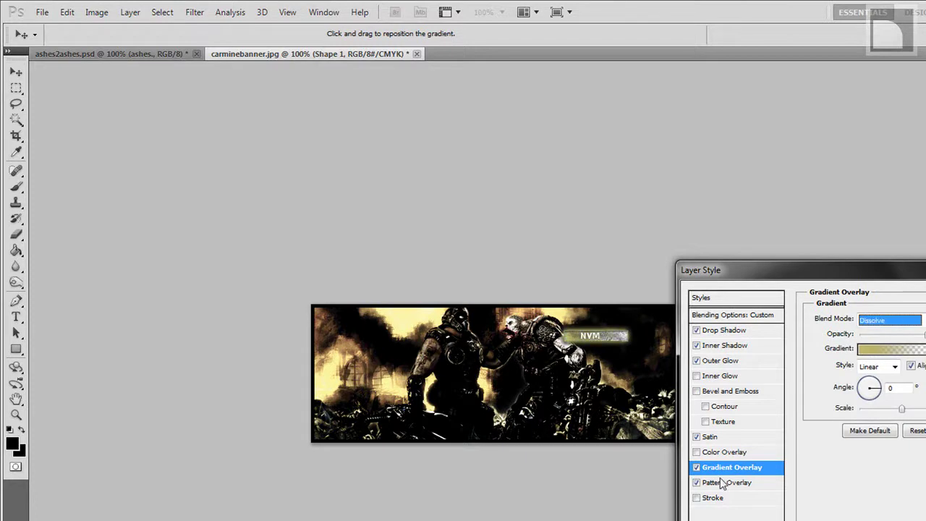
{"action": "left_click", "coordinate": [722, 482]}
{"action": "key", "text": "Down"}
{"action": "key", "text": "Down"}
{"action": "key", "text": "Down"}
{"action": "key", "text": "Down"}
{"action": "key", "text": "Down"}
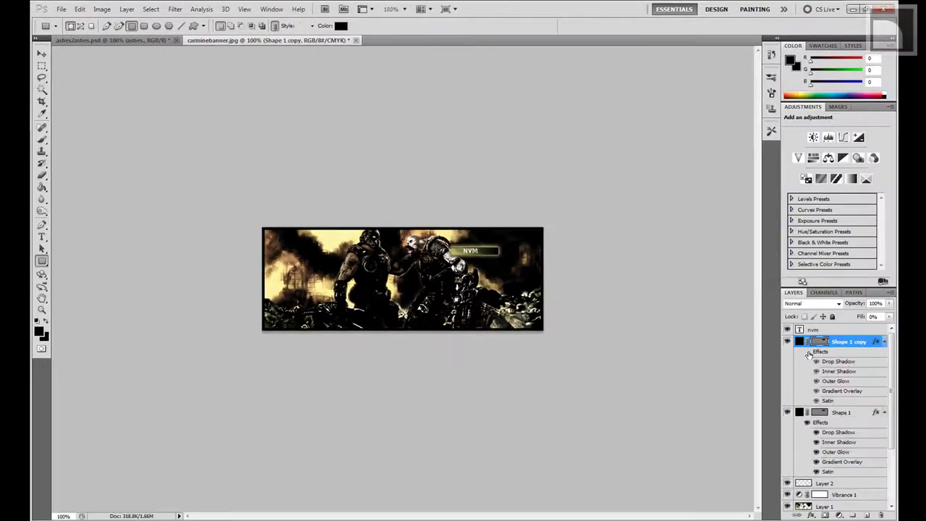
Merge Shape 1 and Shape 1 copy with Ctrl+E and erase the bar's right end into a fade
{"action": "left_click", "coordinate": [839, 412], "text": "shift"}
{"action": "key", "text": "ctrl+e"}
{"action": "key", "text": "e"}
{"action": "key", "text": "ctrl+plus"}
{"action": "key", "text": "ctrl+plus"}
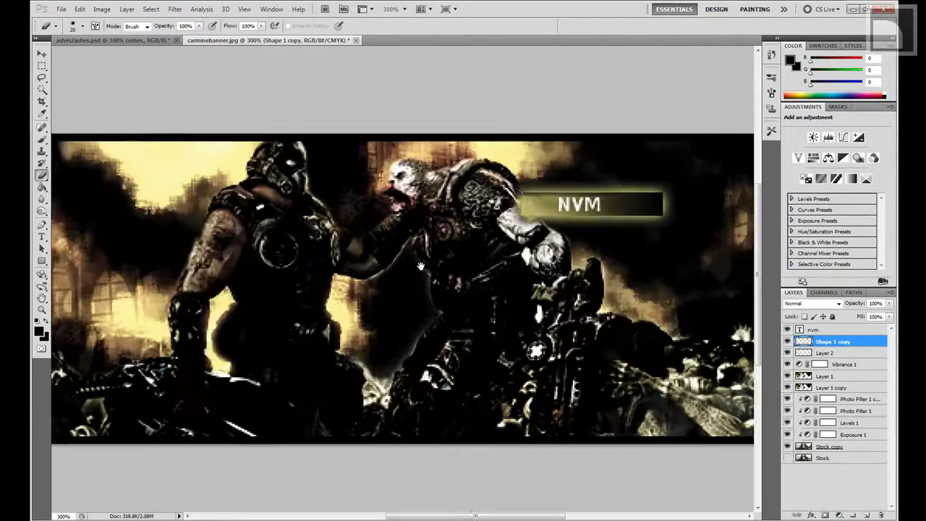
{"action": "left_click_drag", "start_coordinate": [668, 203], "coordinate": [591, 174]}
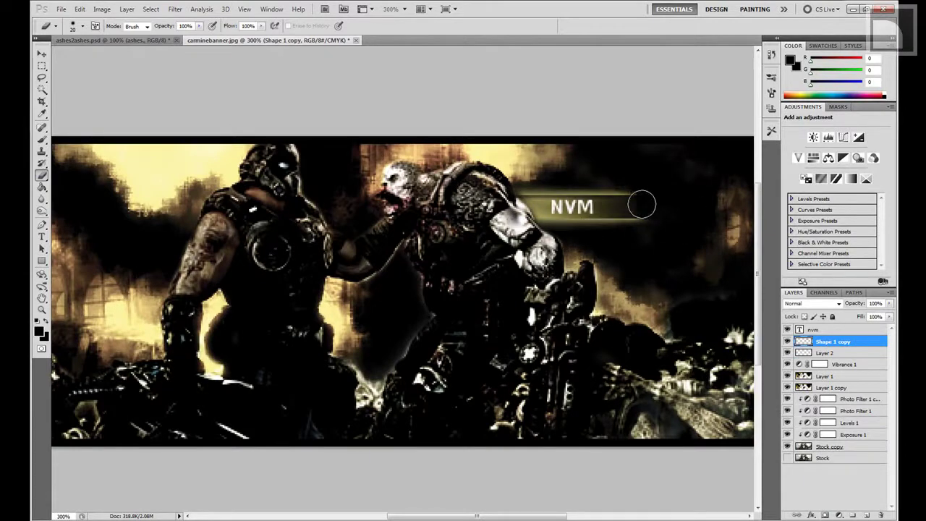
Set the nvm text layer to Pin Light blending and zoom back out
{"action": "left_click", "coordinate": [832, 330]}
{"action": "left_click", "coordinate": [811, 303]}
{"action": "key", "text": "Down"}
{"action": "key", "text": "Down"}
{"action": "key", "text": "Down"}
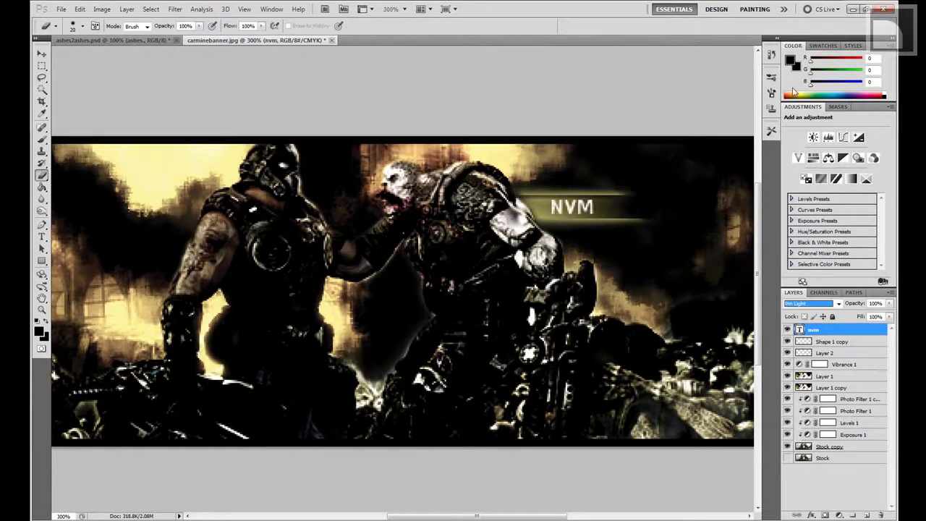
{"action": "key", "text": "ctrl+minus"}
{"action": "key", "text": "ctrl+minus"}
{"action": "key", "text": "v"}
{"action": "key", "text": "alt+bracketleft"}
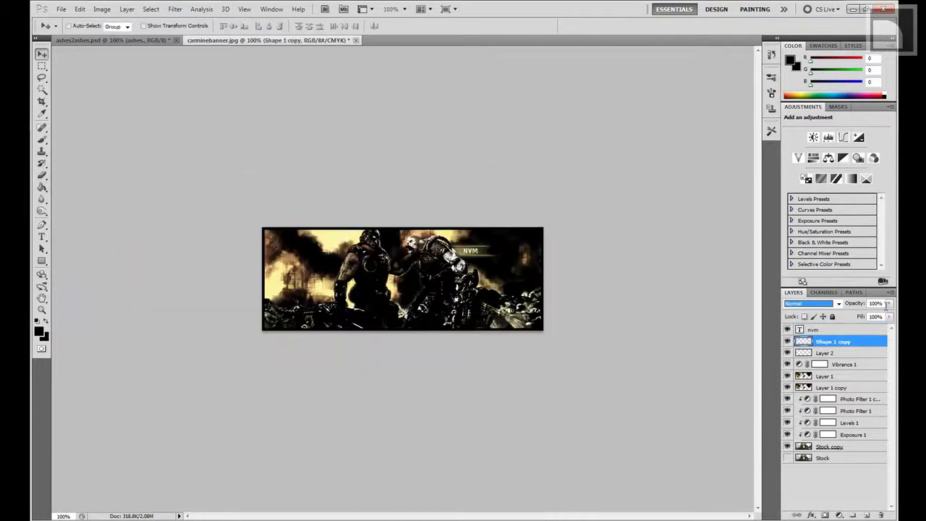
Hide the nvm text and add a Vibrance adjustment (+43 vibrance, -42 saturation) above the bar
{"action": "key", "text": "alt+bracketright"}
{"action": "left_click", "coordinate": [787, 330]}
{"action": "key", "text": "alt+bracketleft"}
{"action": "left_click", "coordinate": [798, 158]}
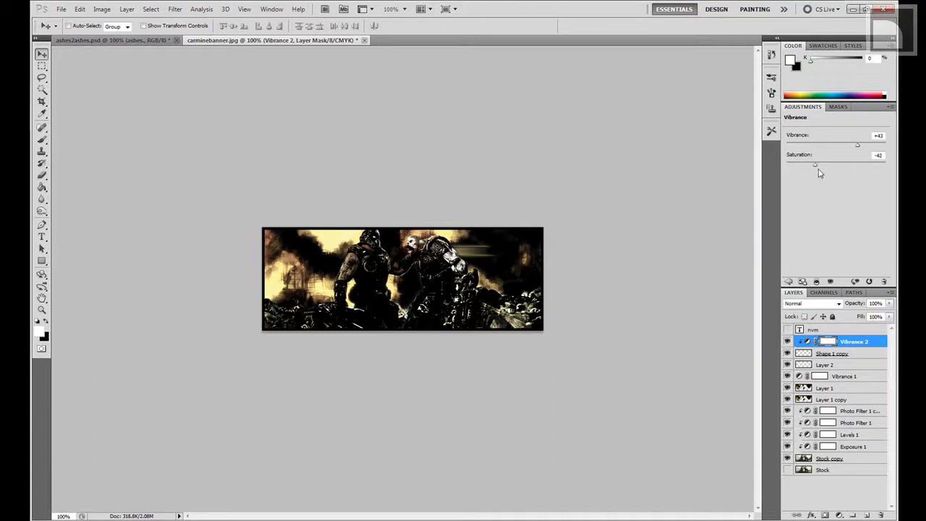
{"action": "key", "text": "alt+bracketleft"}
Add a Warming (85) Photo Filter at 47% density and show the nvm text again
{"action": "key", "text": "b"}
{"action": "left_click", "coordinate": [840, 515]}
{"action": "left_click", "coordinate": [825, 432]}
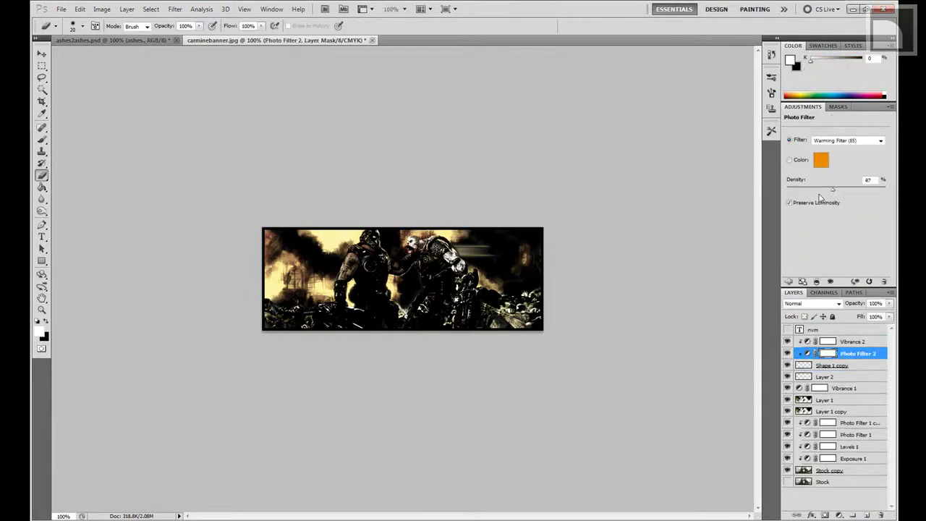
{"action": "left_click", "coordinate": [813, 329]}
{"action": "key", "text": "t"}
{"action": "left_click", "coordinate": [151, 26]}
Try the Cezanne and AlexsHand fonts on the nvm text
{"action": "scroll", "coordinate": [217, 145], "scroll_direction": "down", "scroll_amount": 5}
{"action": "left_click", "coordinate": [199, 121]}
{"action": "left_click", "coordinate": [151, 26]}
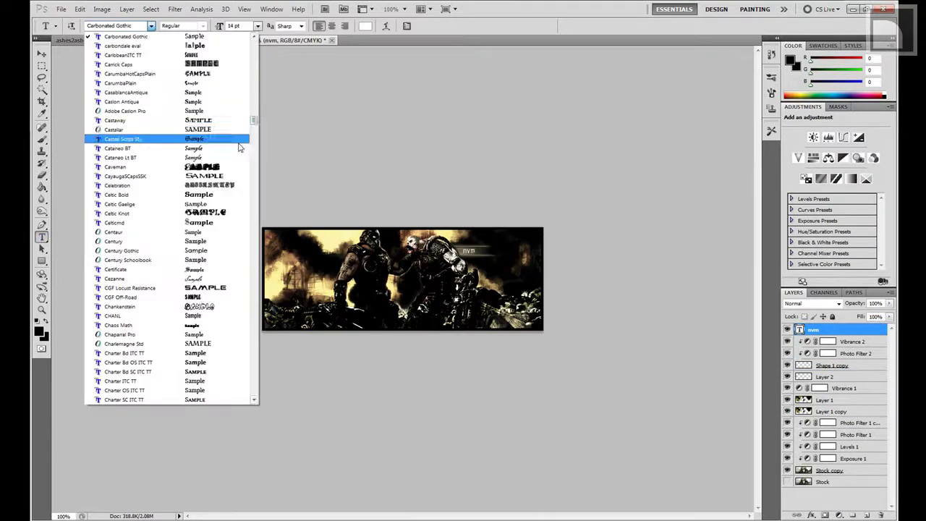
{"action": "left_click", "coordinate": [188, 279]}
{"action": "left_click", "coordinate": [151, 26]}
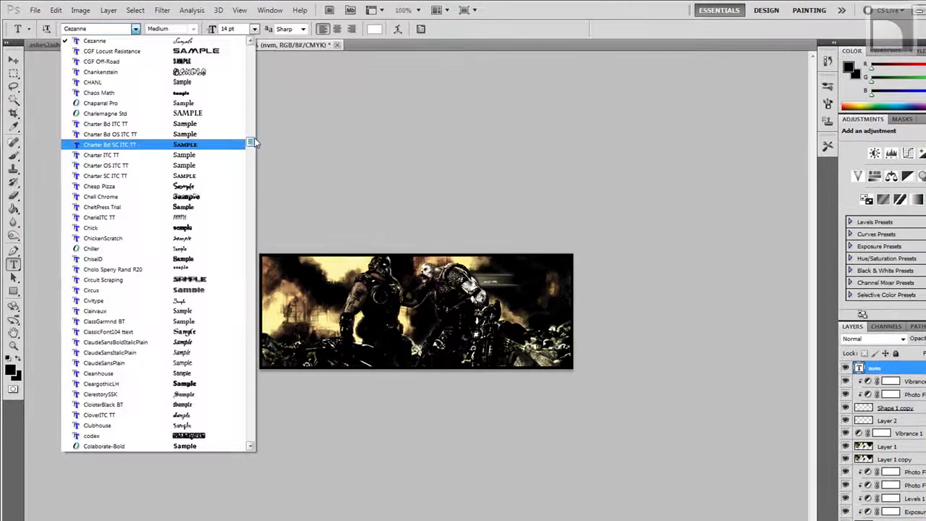
{"action": "left_click_drag", "start_coordinate": [253, 143], "coordinate": [253, 41]}
{"action": "left_click", "coordinate": [182, 139]}
{"action": "left_click", "coordinate": [151, 26]}
{"action": "scroll", "coordinate": [177, 217], "scroll_direction": "down", "scroll_amount": 3}
Set the nvm text to 24 pt and apply the final serif-style font
{"action": "left_click", "coordinate": [177, 268]}
{"action": "left_click", "coordinate": [254, 29]}
{"action": "left_click", "coordinate": [247, 161]}
{"action": "left_click", "coordinate": [136, 28]}
{"action": "left_click", "coordinate": [73, 91]}
Give the text a 1 px black stroke and a drop shadow, then lower its opacity
{"action": "key", "text": "v"}
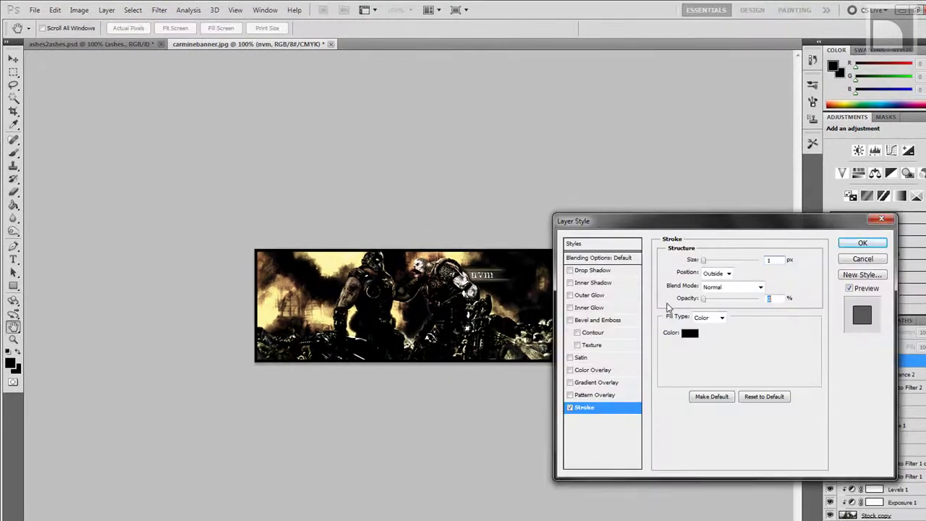
{"action": "left_click", "coordinate": [582, 271]}
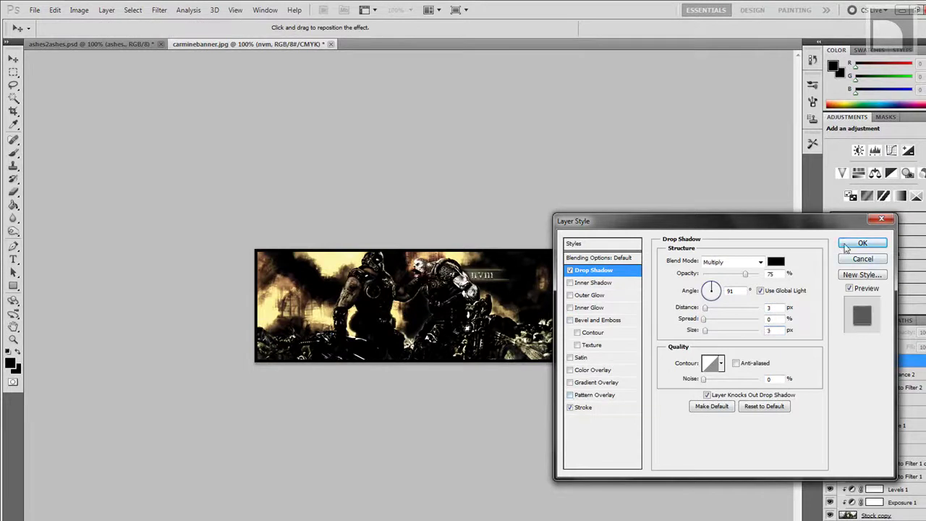
{"action": "key", "text": "Return"}
{"action": "left_click_drag", "start_coordinate": [925, 332], "coordinate": [910, 343]}
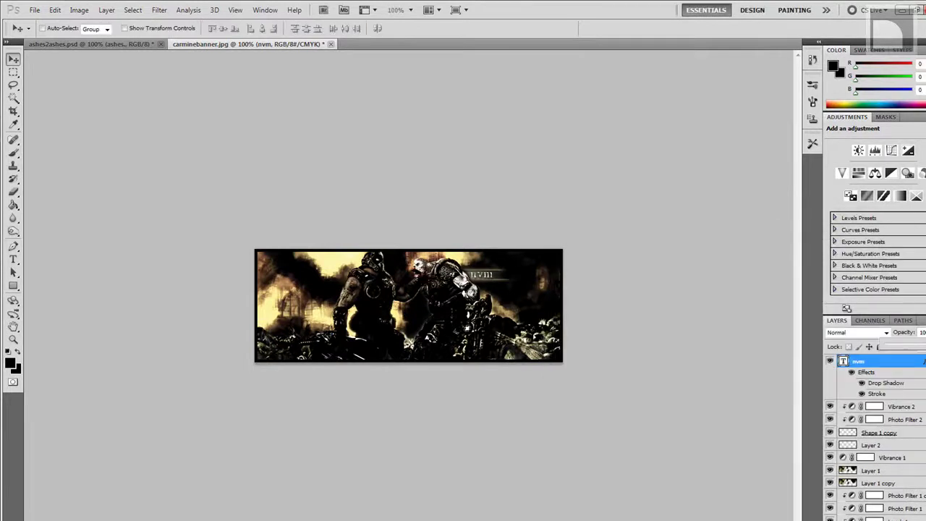
Set the Shape 1 copy bar layer to Hard Light blending at 61% opacity
{"action": "left_click", "coordinate": [874, 406]}
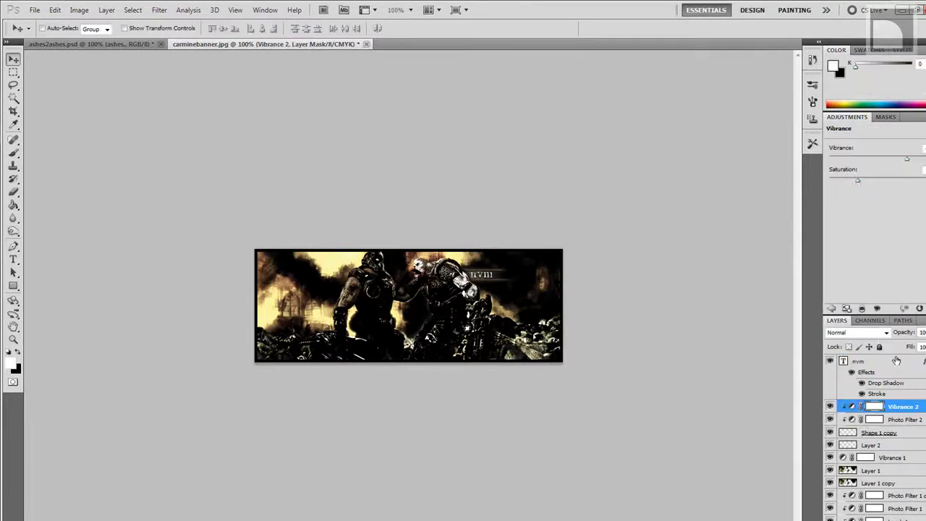
{"action": "left_click", "coordinate": [879, 433]}
{"action": "left_click", "coordinate": [858, 332]}
{"action": "left_click", "coordinate": [858, 197]}
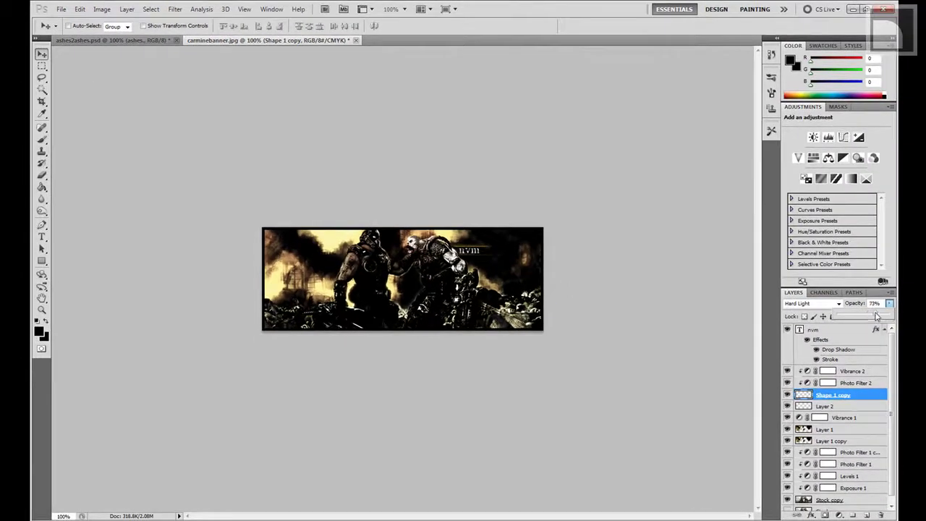
{"action": "left_click", "coordinate": [811, 304]}
{"action": "left_click", "coordinate": [793, 226]}
{"action": "key", "text": "Up"}
{"action": "key", "text": "Up"}
{"action": "key", "text": "Up"}
{"action": "key", "text": "Up"}
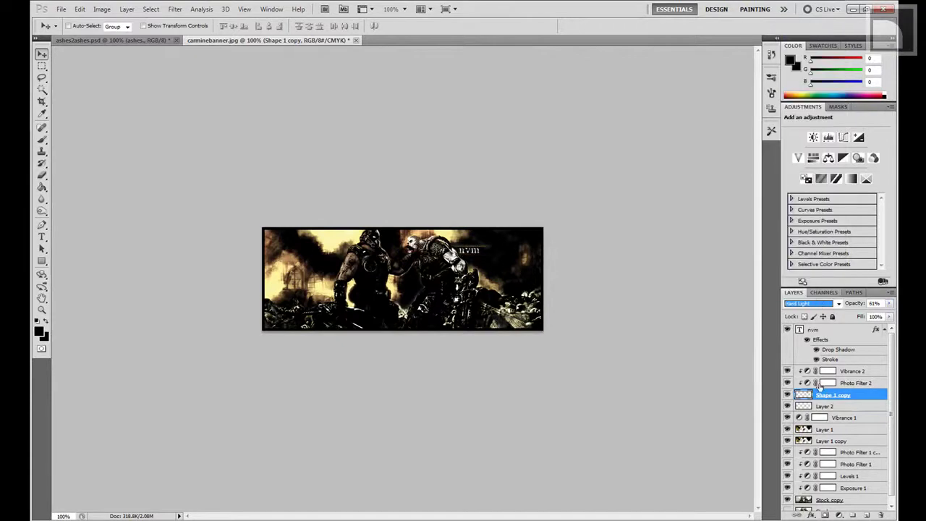
Save the banner as carminebanner.psd in Photoshop PSD format
{"action": "left_click", "coordinate": [62, 9]}
{"action": "left_click", "coordinate": [86, 170]}
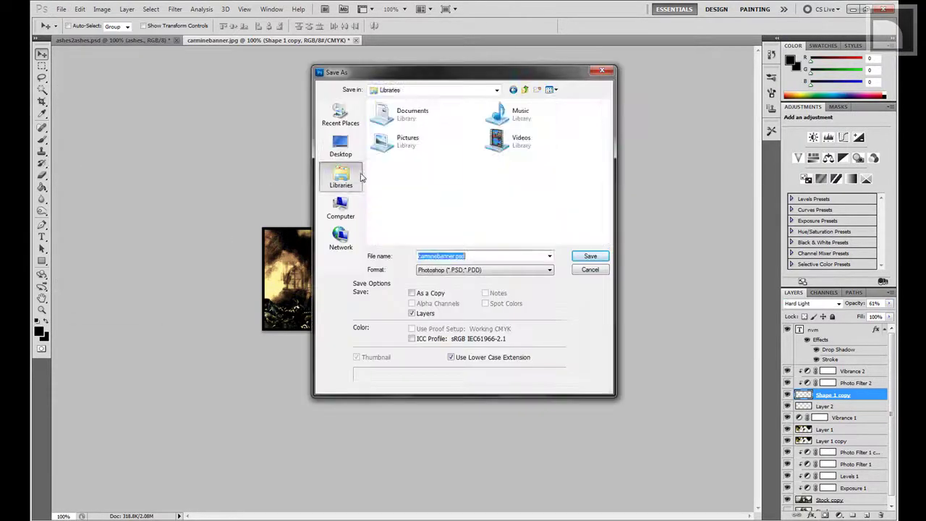
{"action": "scroll", "coordinate": [608, 156], "scroll_direction": "down", "scroll_amount": 3}
{"action": "left_click", "coordinate": [590, 256]}
{"action": "left_click", "coordinate": [576, 185]}
{"action": "left_click", "coordinate": [62, 9]}
Open the web export, cancel it, and switch to the ashes2ashes document
{"action": "left_click", "coordinate": [93, 186]}
{"action": "left_click", "coordinate": [498, 436]}
{"action": "left_click", "coordinate": [440, 359]}
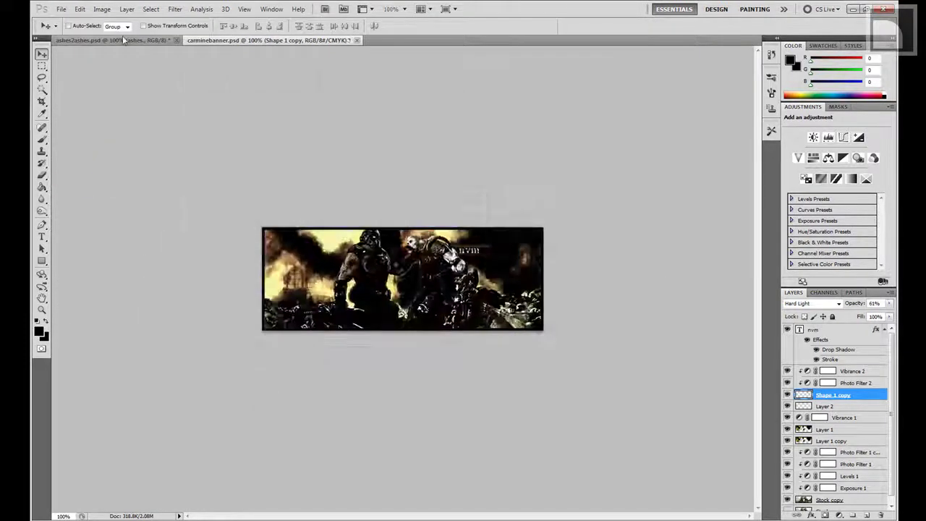
{"action": "left_click", "coordinate": [123, 40]}
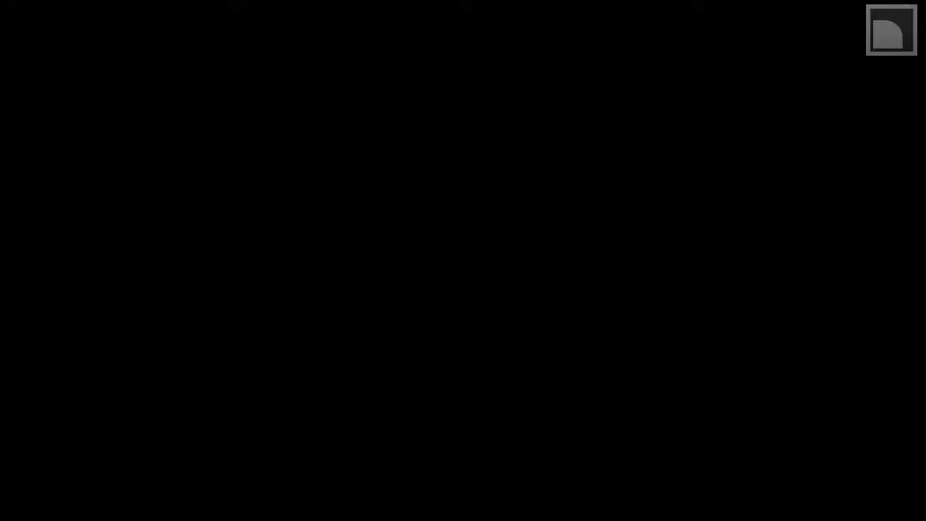